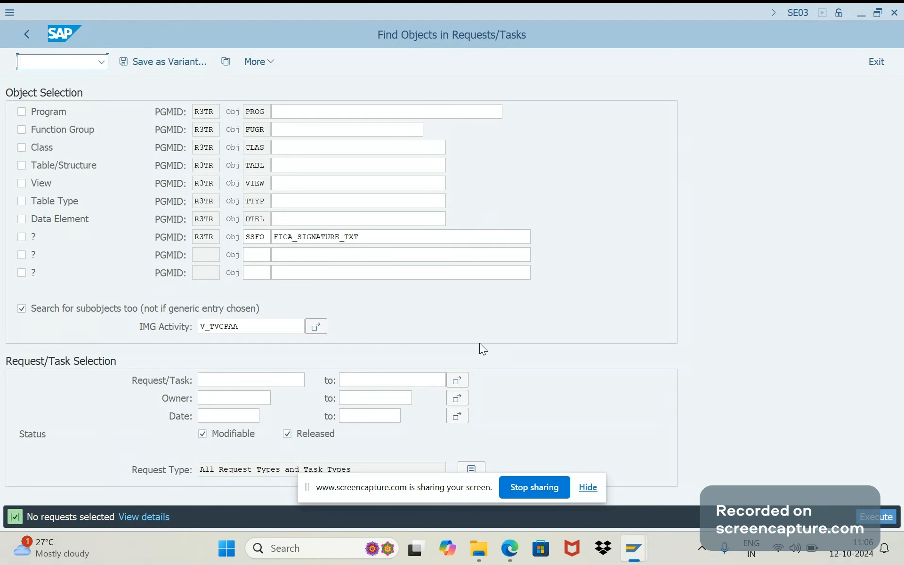
Leave the current object search and start transaction SE03
text(/n)
key(Return)
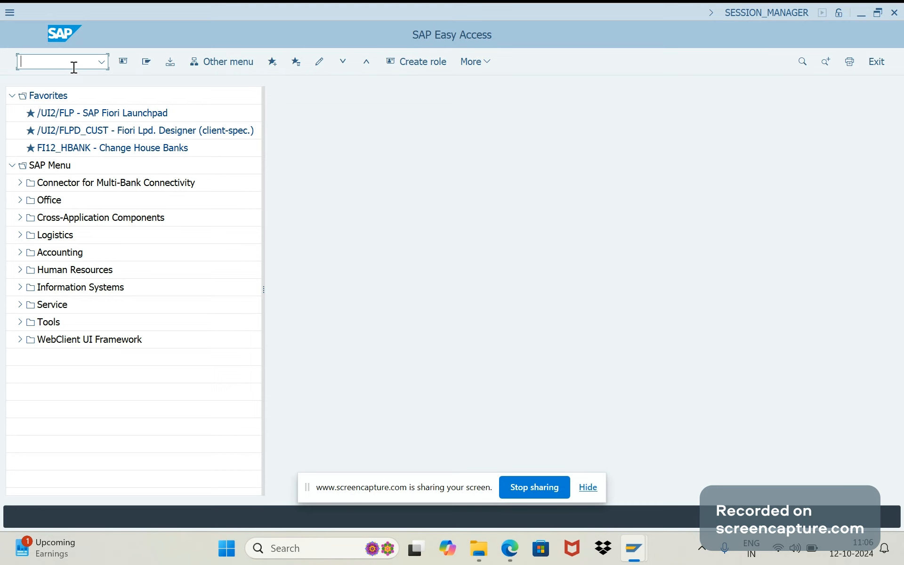
key(Caps_Lock)
text(/)
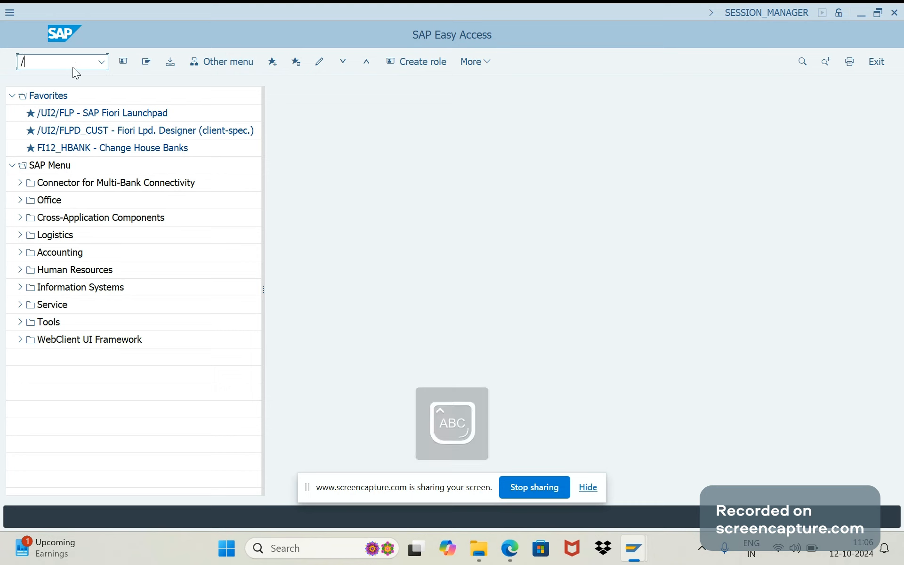
text(NSE03)
key(Return)
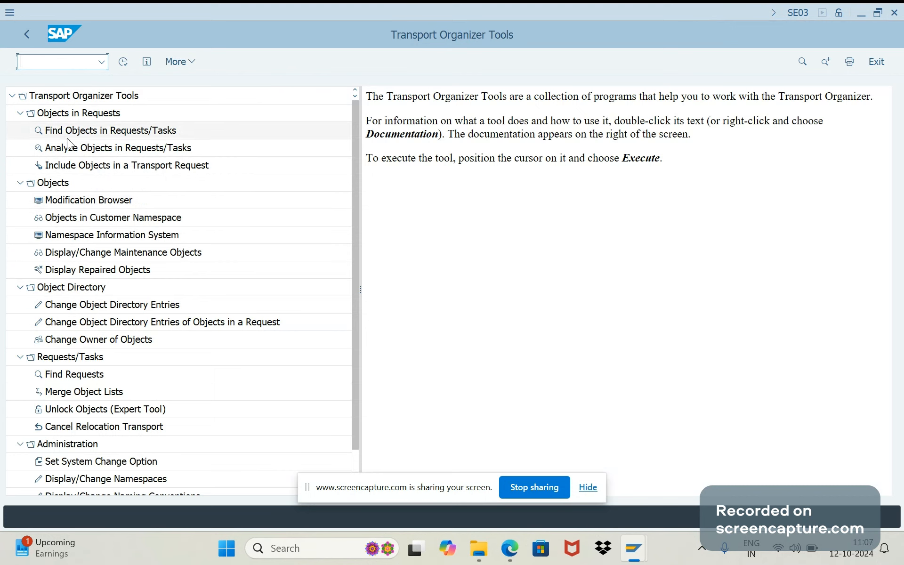
Open the Find Objects in Requests/Tasks tool and look at the program ID of the Program row
click(50, 137)
double_click(49, 136)
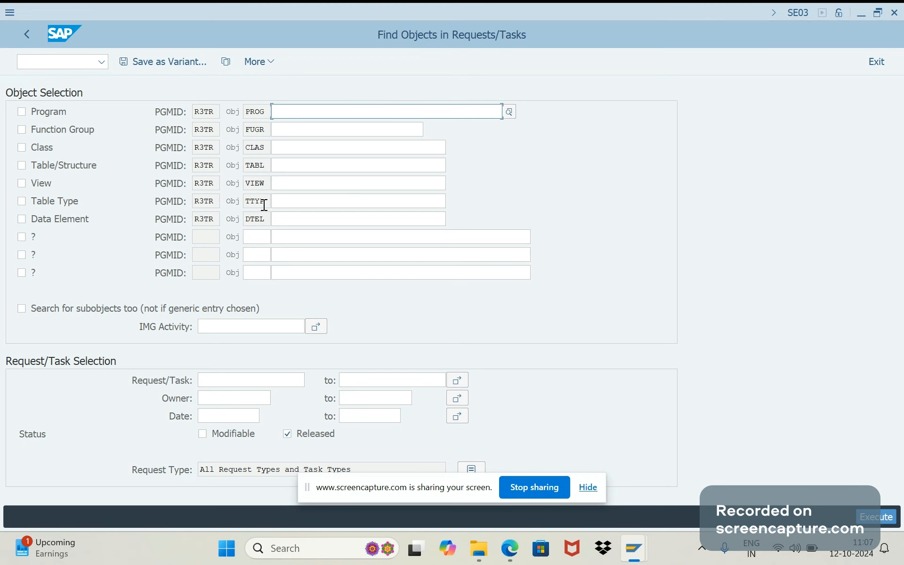
click(209, 115)
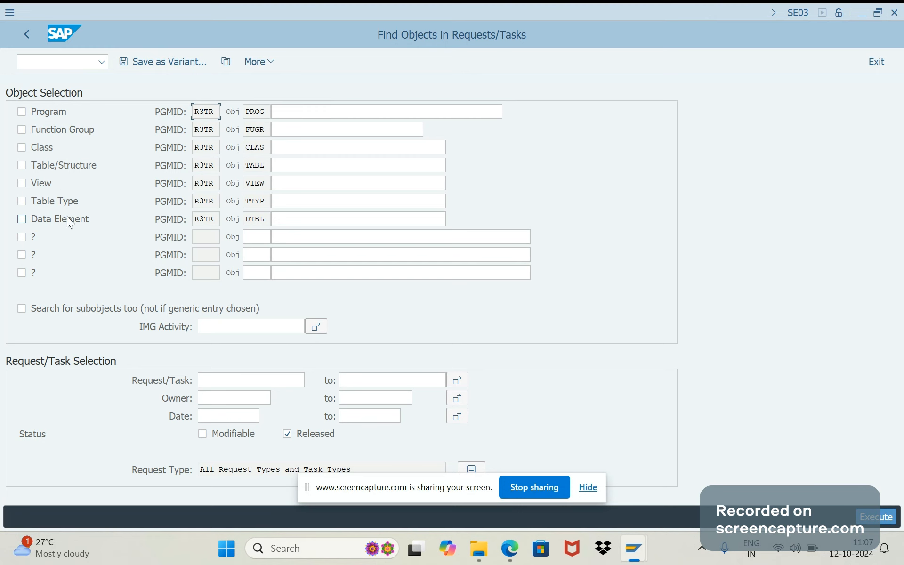
Add object type SSFO to the first free row of the object selection
click(246, 234)
click(257, 258)
click(252, 268)
click(260, 238)
text(SS)
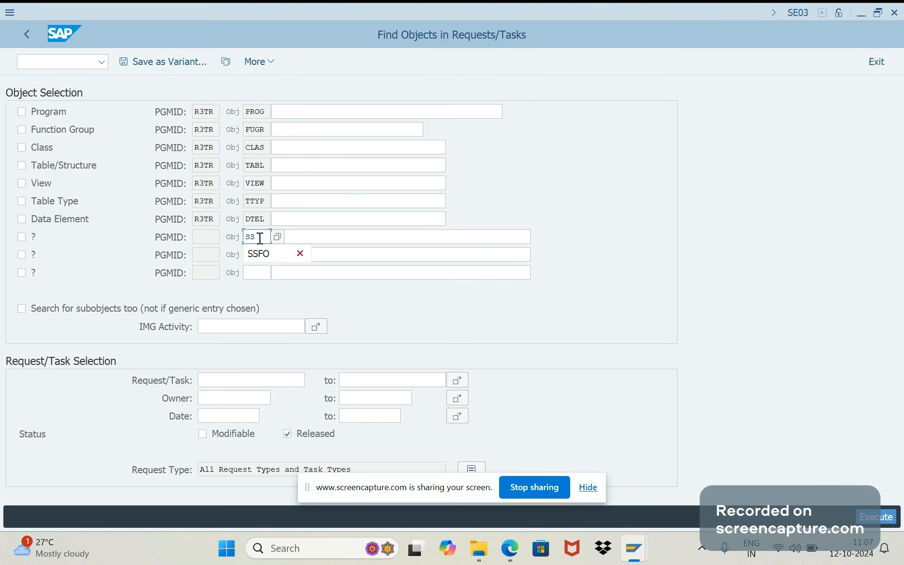
text(FO)
key(Return)
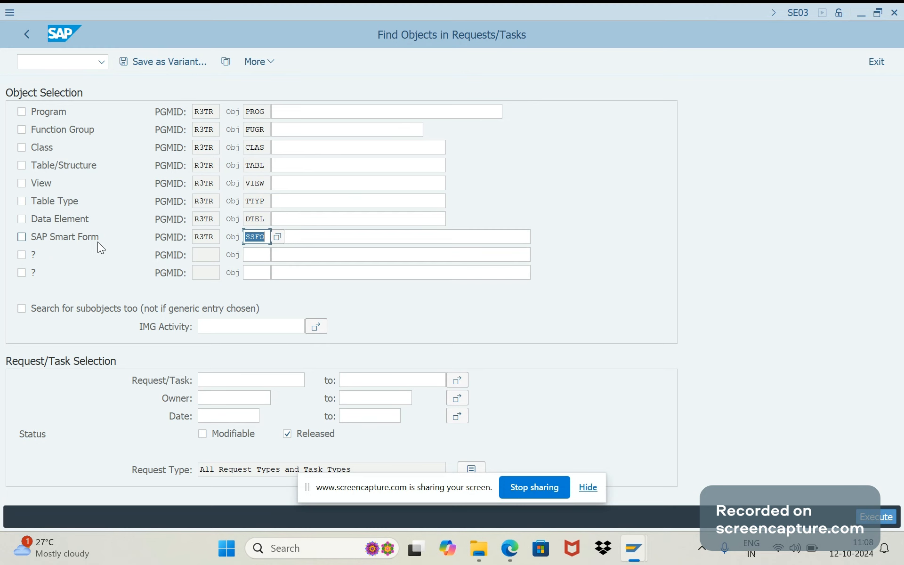
Add object type XPRA to the row below SAP Smart Form
click(250, 257)
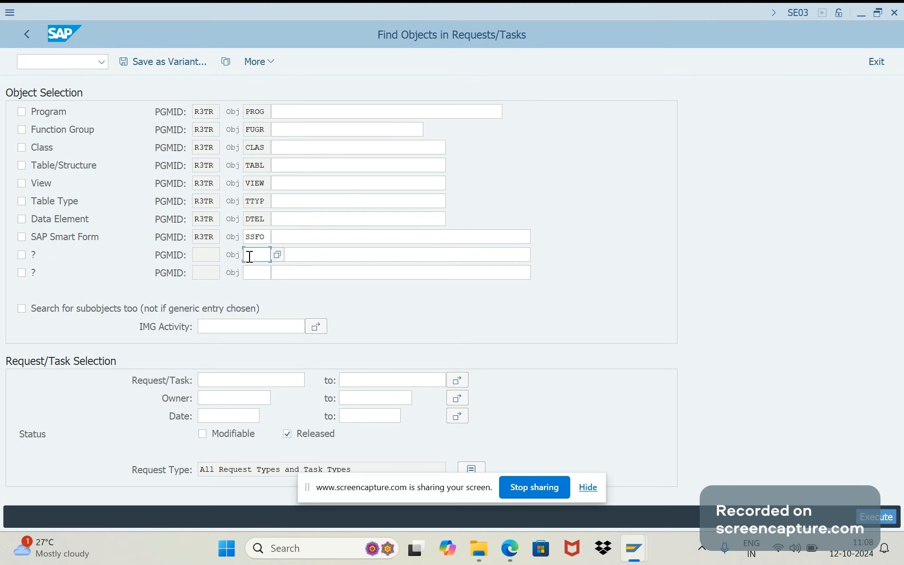
text(XPRA)
key(Return)
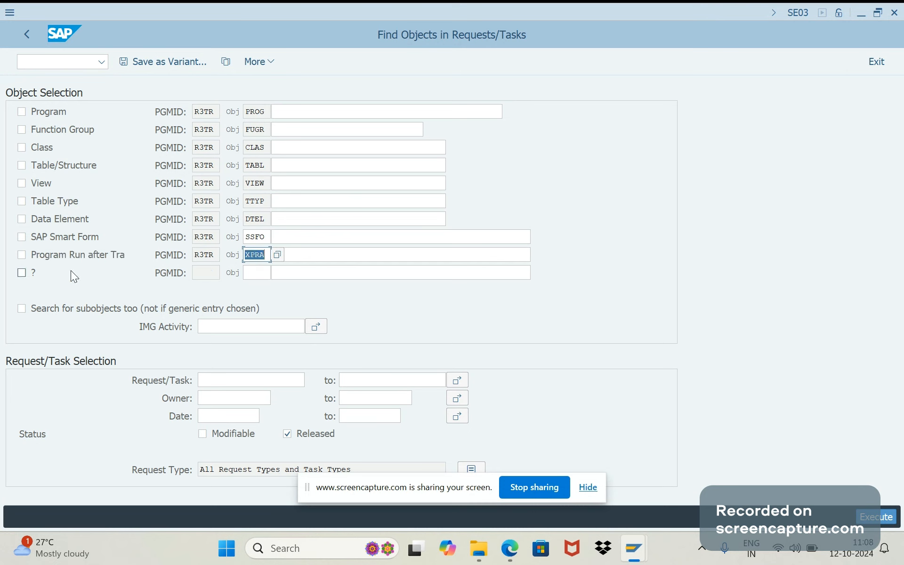
Search for SAP Smart Form FICA_SIGNATURE_TXT in both modifiable and released requests
click(21, 237)
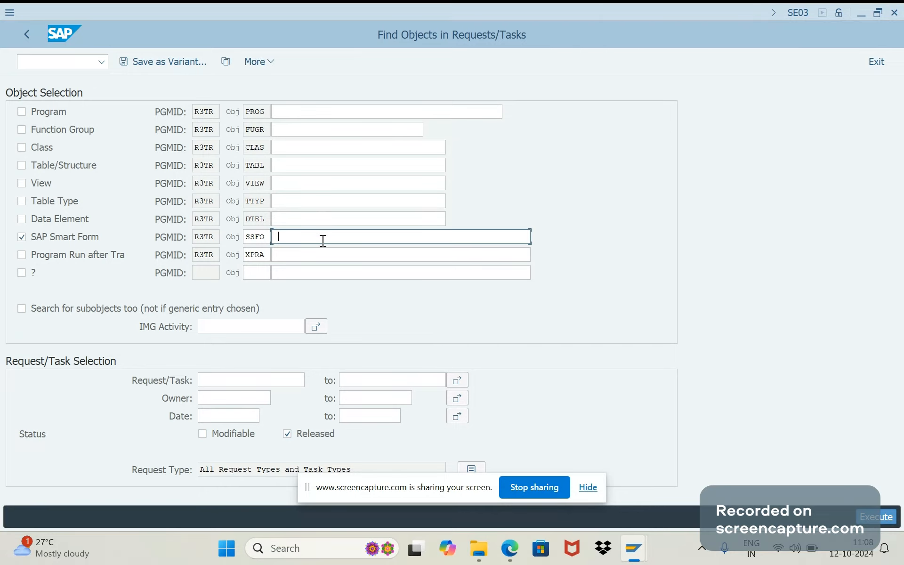
text(FICA_SIGNATURE_TXT)
click(230, 436)
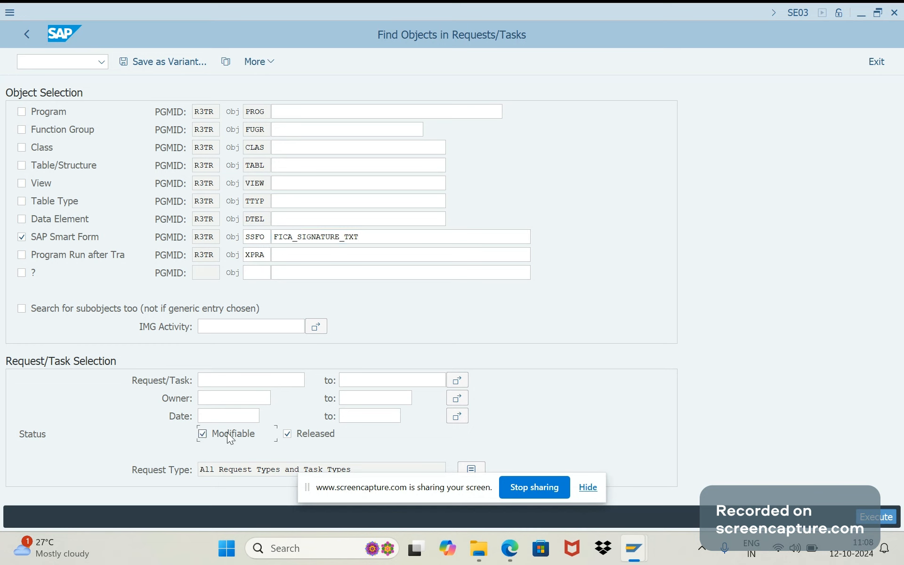
click(880, 515)
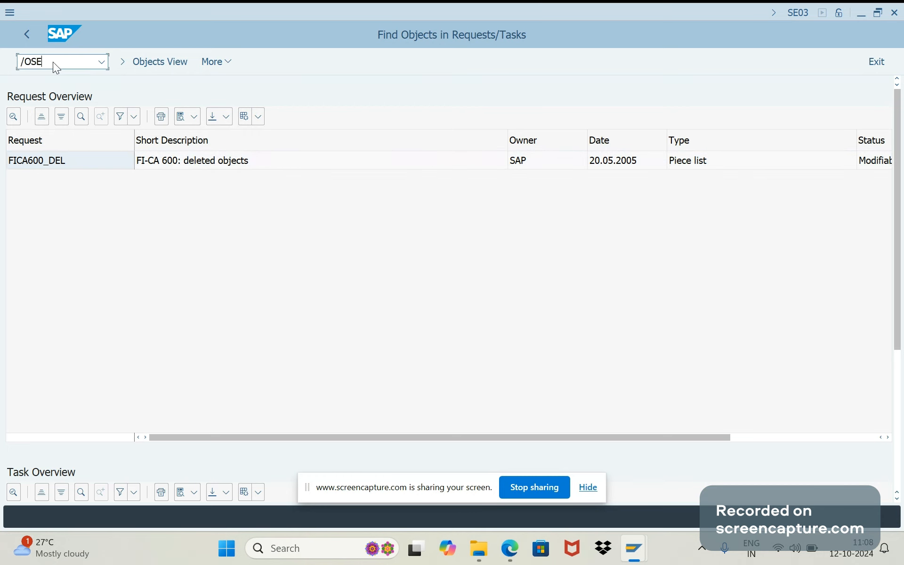
Open SE16N in a new session and display the E071 table entries for request FICA600_DEL
key(Return)
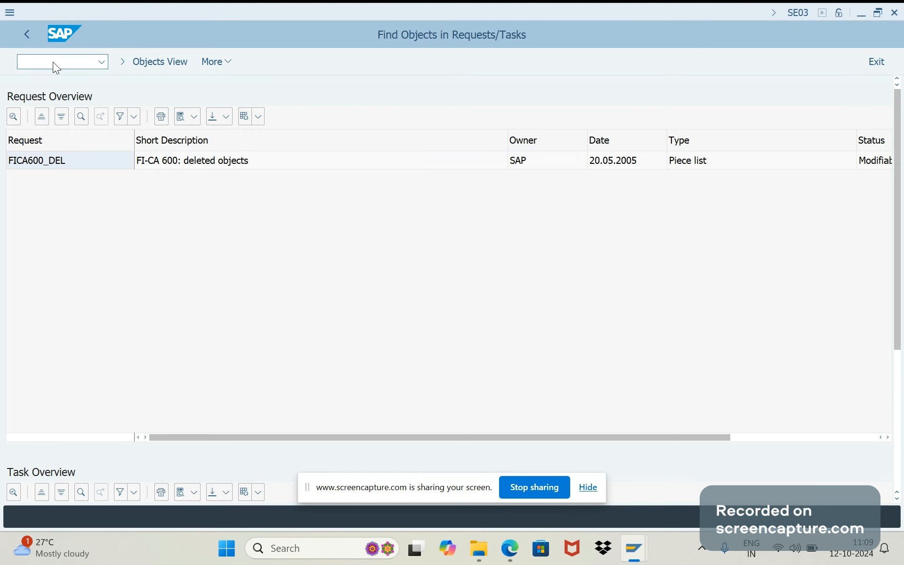
text(E)
key(BackSpace)
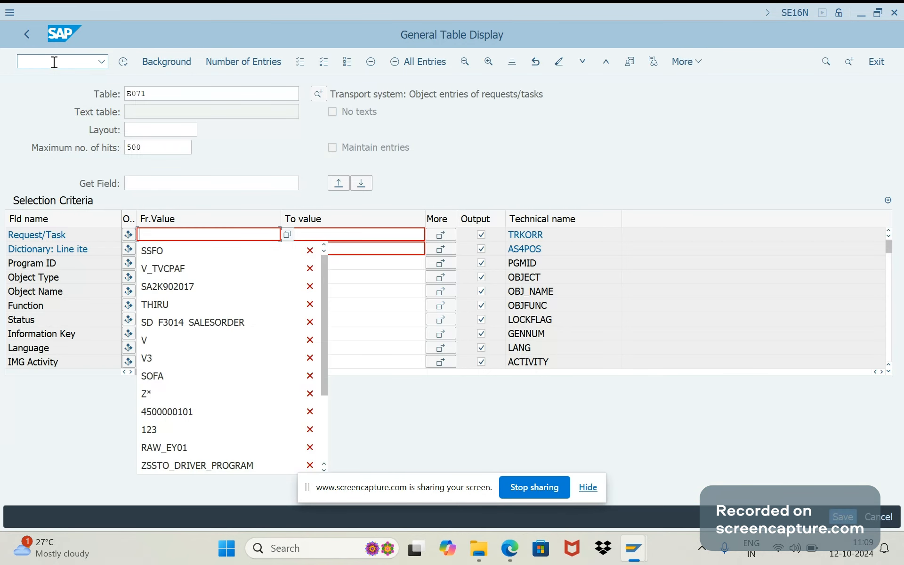
click(165, 228)
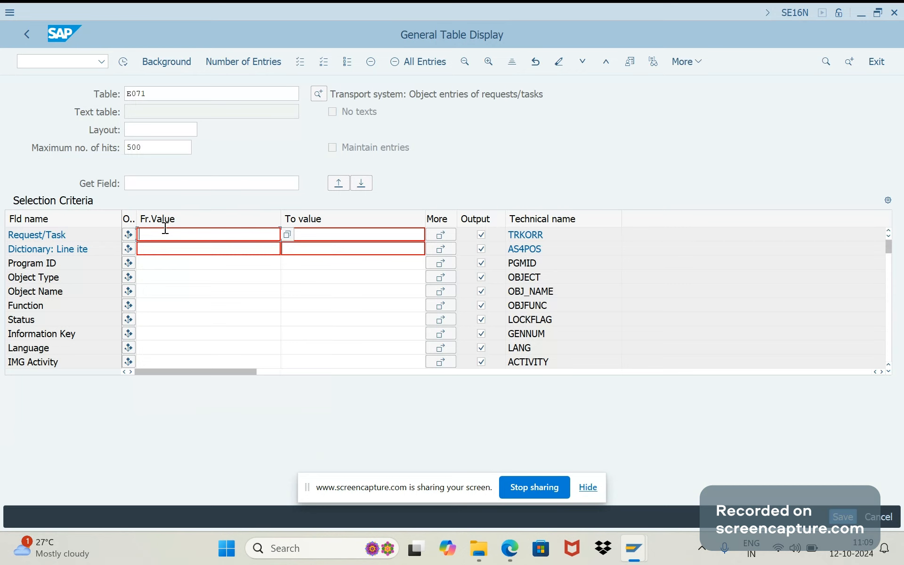
text(FICA600_DEL)
click(122, 62)
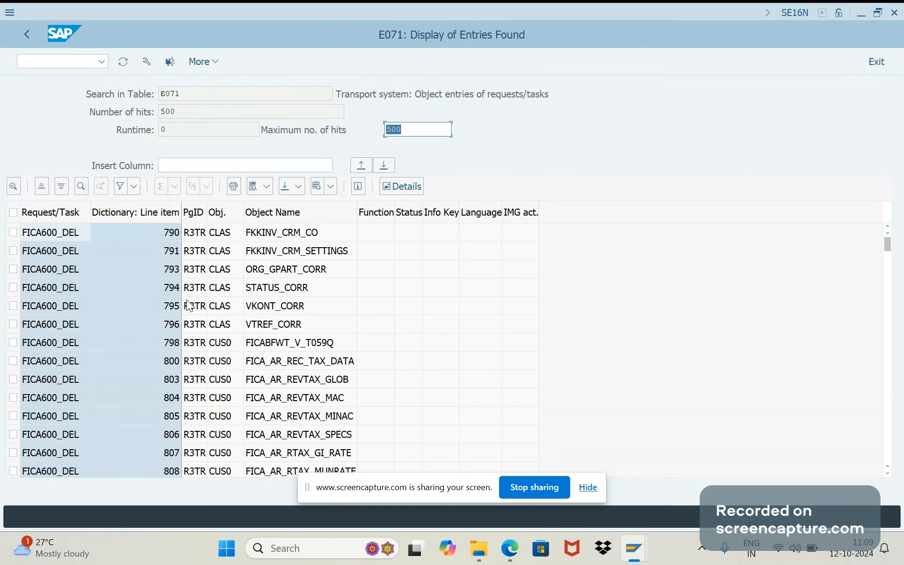
drag(54, 226, 57, 290)
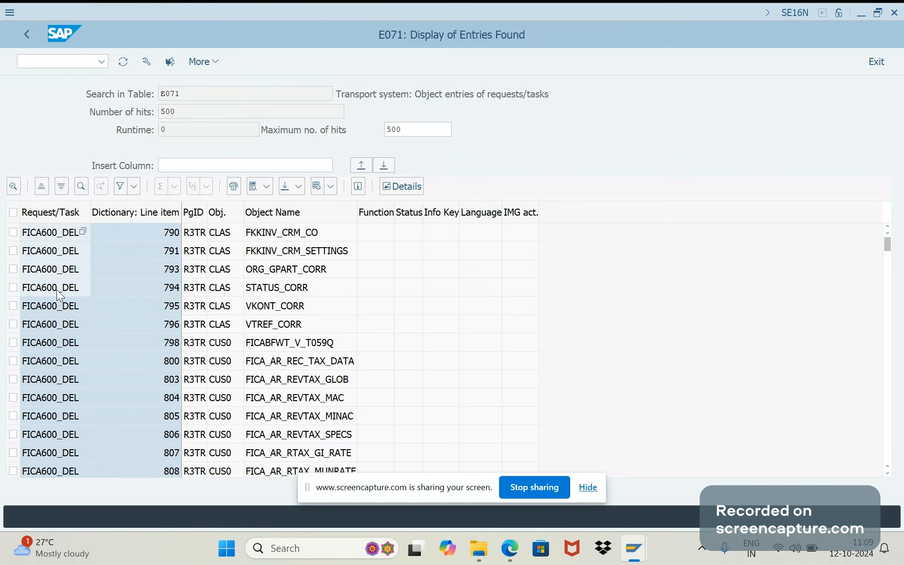
Switch to the Find Objects session, examine the found request's type and status, and return to the selection screen
key(super+Tab)
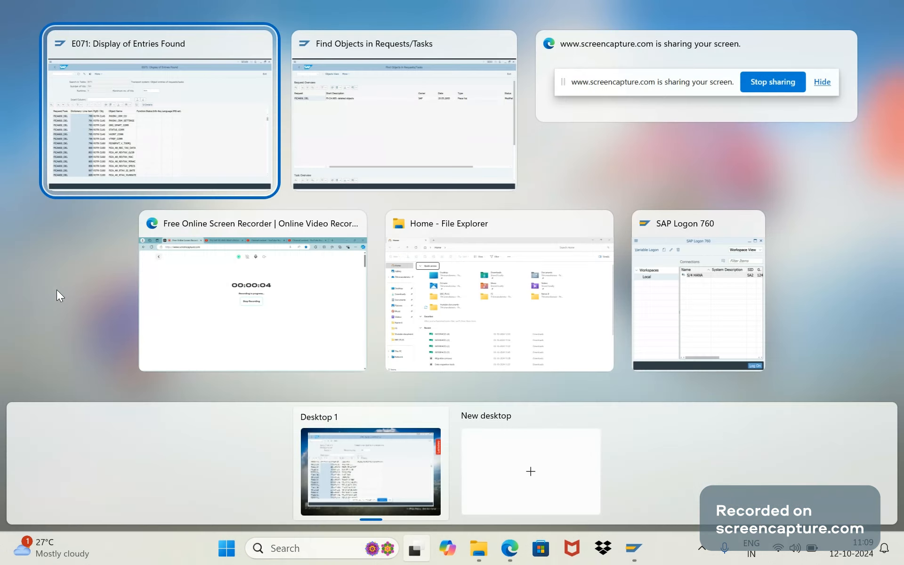
click(342, 120)
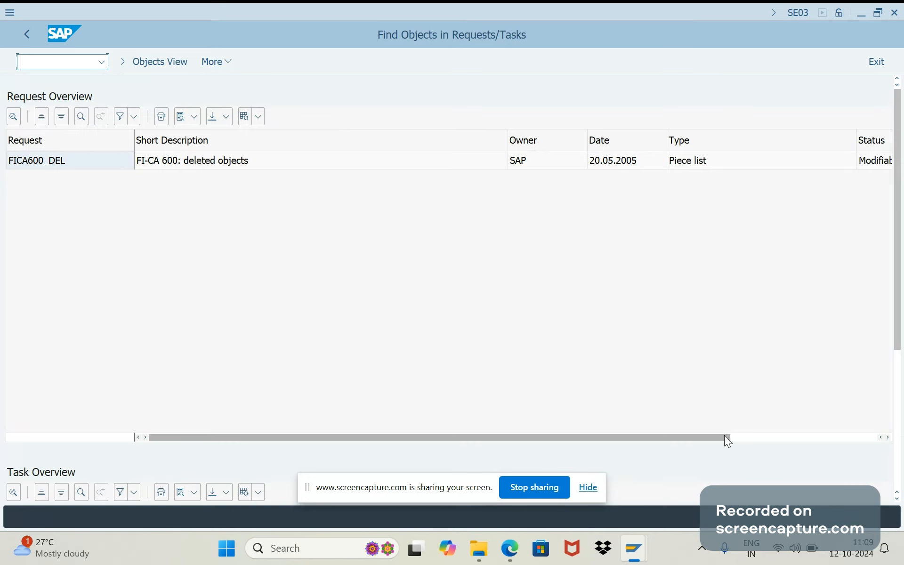
click(807, 439)
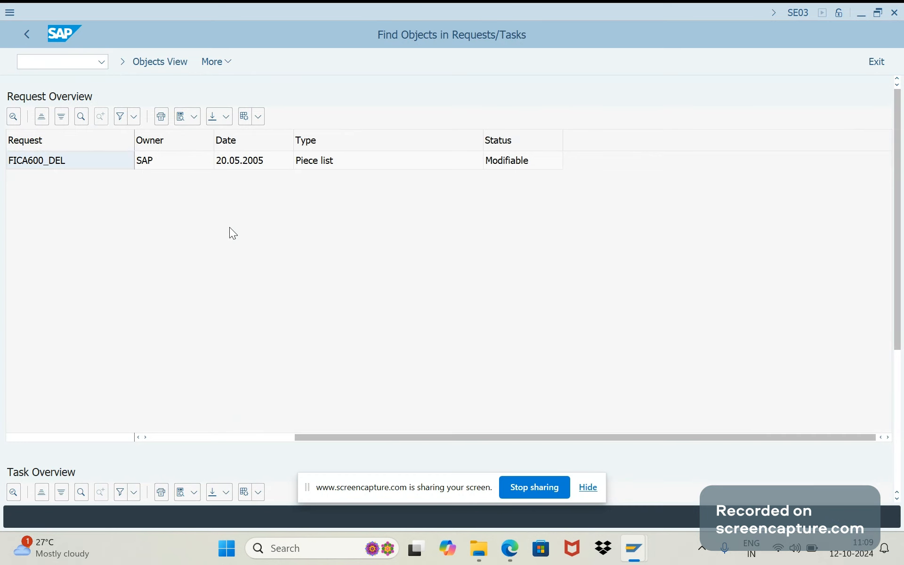
key(F3)
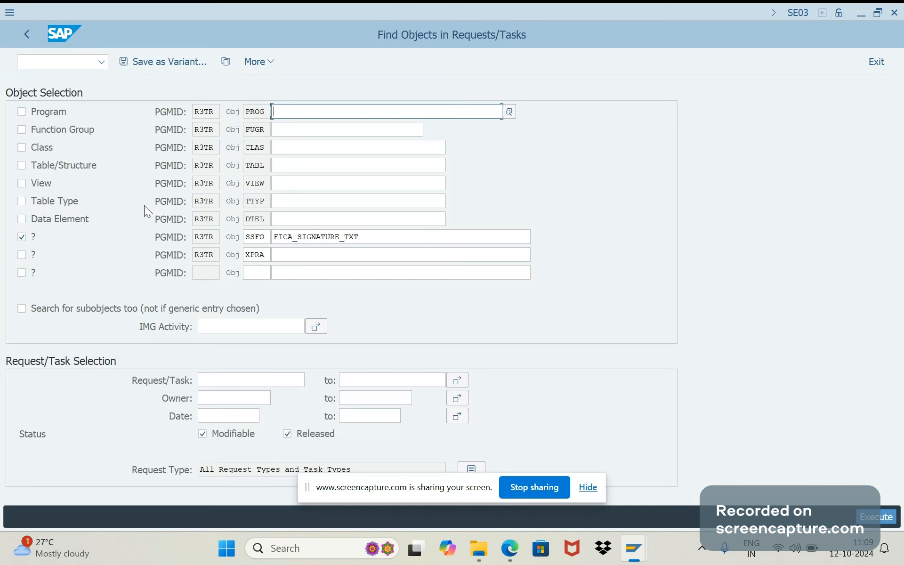
Deselect the SAP Smart Form object type and try selecting the Program object type instead
click(21, 237)
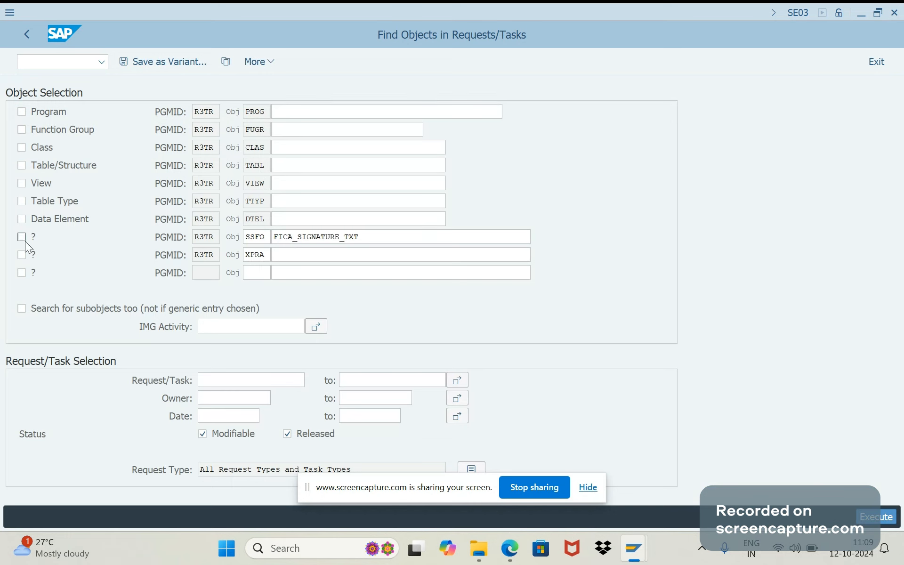
click(309, 118)
click(22, 112)
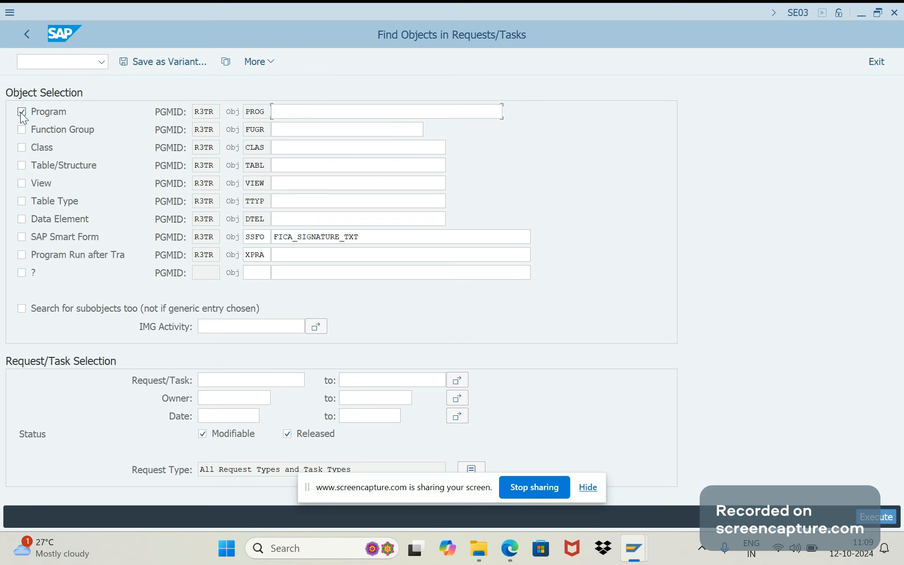
click(298, 114)
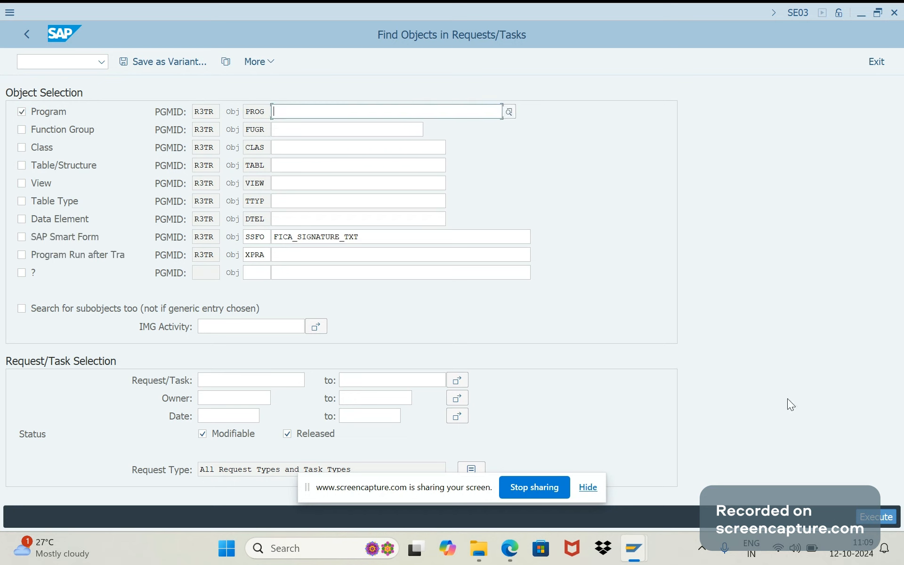
click(19, 112)
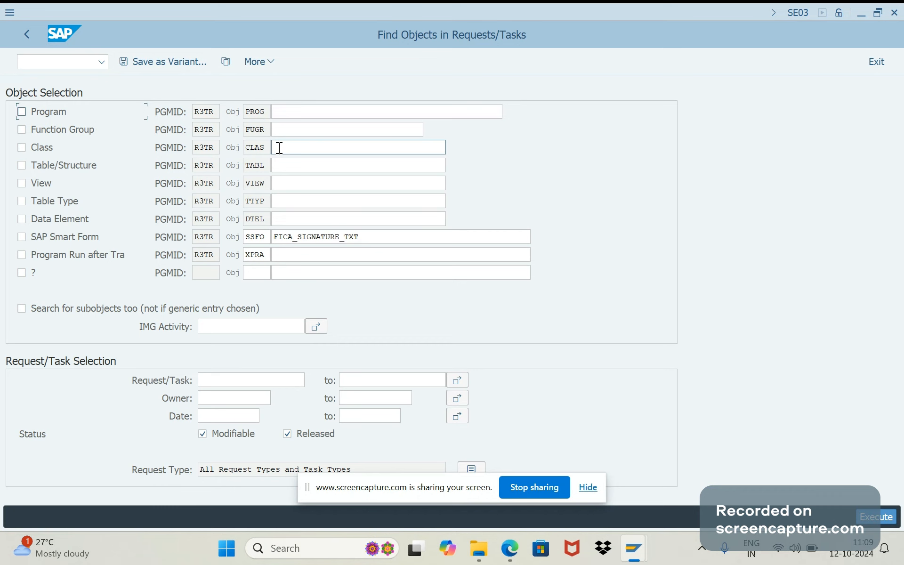
click(287, 132)
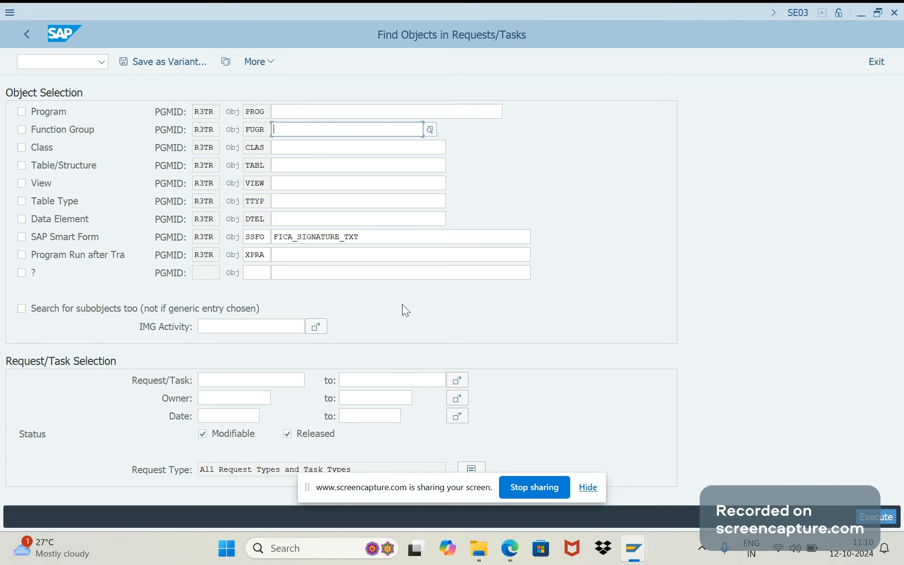
Copy the smart form name FICA_SIGNATURE_TXT and return to the E071 selection criteria in the SE16N session
drag(360, 237, 273, 238)
key(ctrl+c)
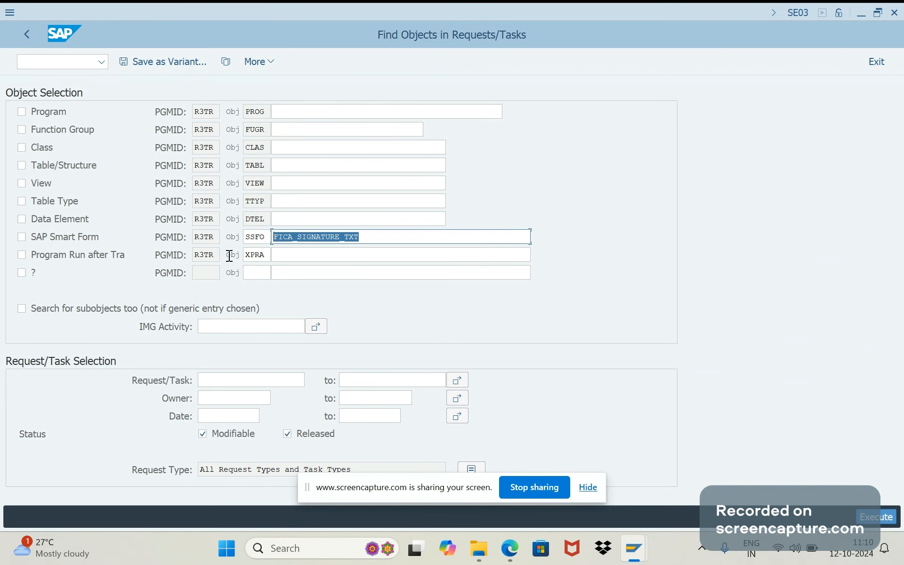
key(F8)
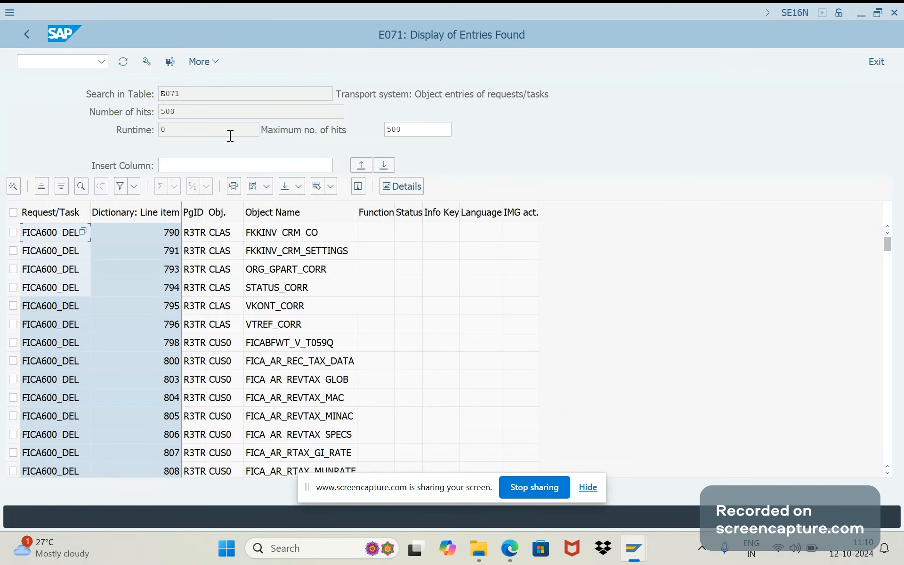
key(F3)
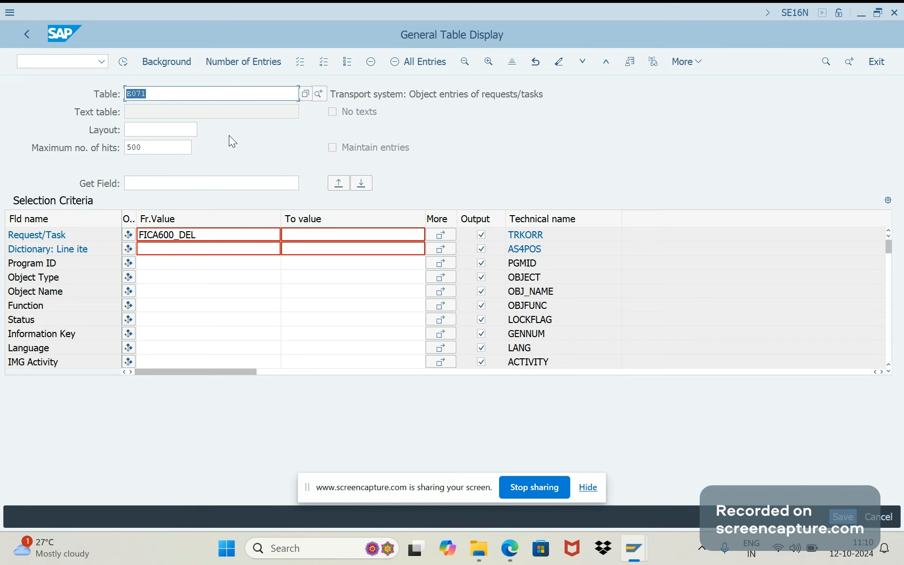
Clear the Request/Task criterion and set the Object Name criterion to FICA_SIGNATURE_TXT
click(228, 230)
key(Delete)
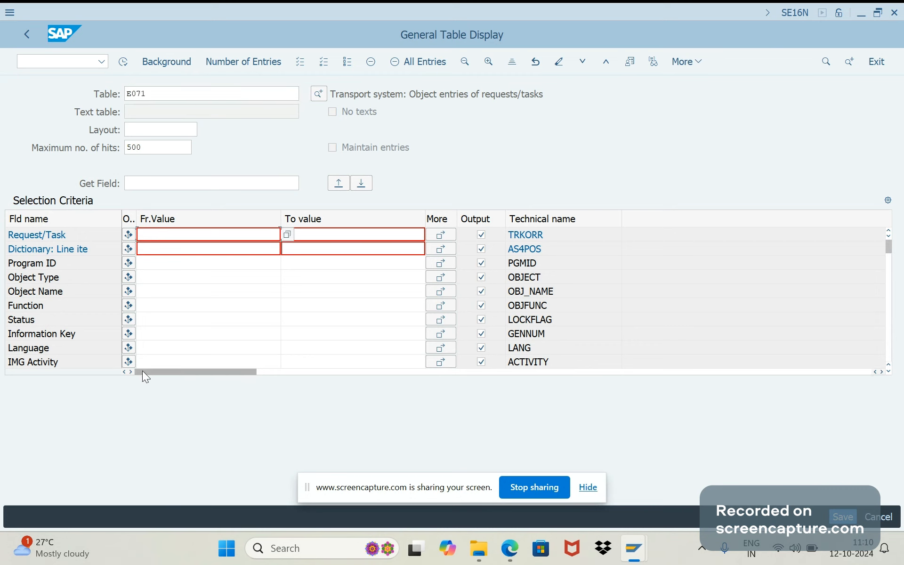
click(151, 293)
key(ctrl+v)
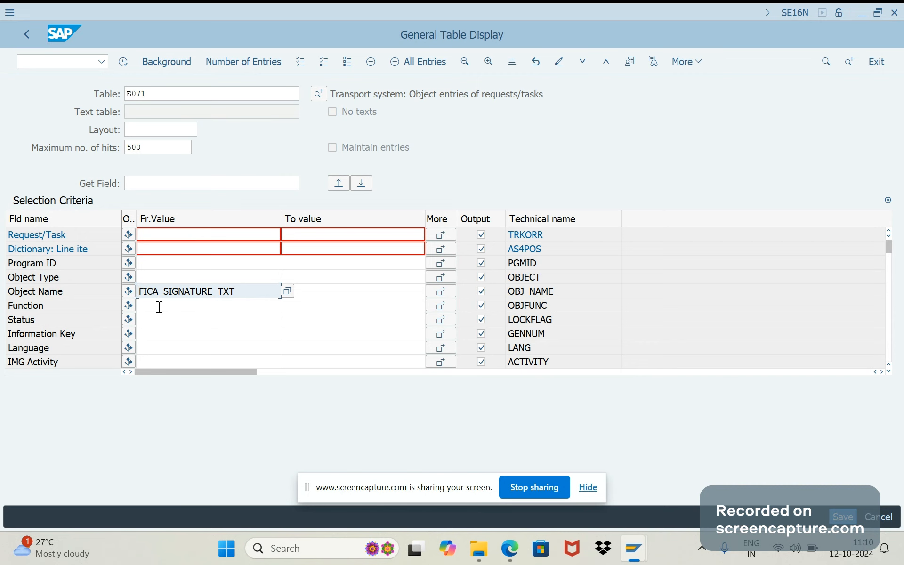
Set the Object Type criterion to SSFO and the Program ID criterion to R3TR
click(154, 280)
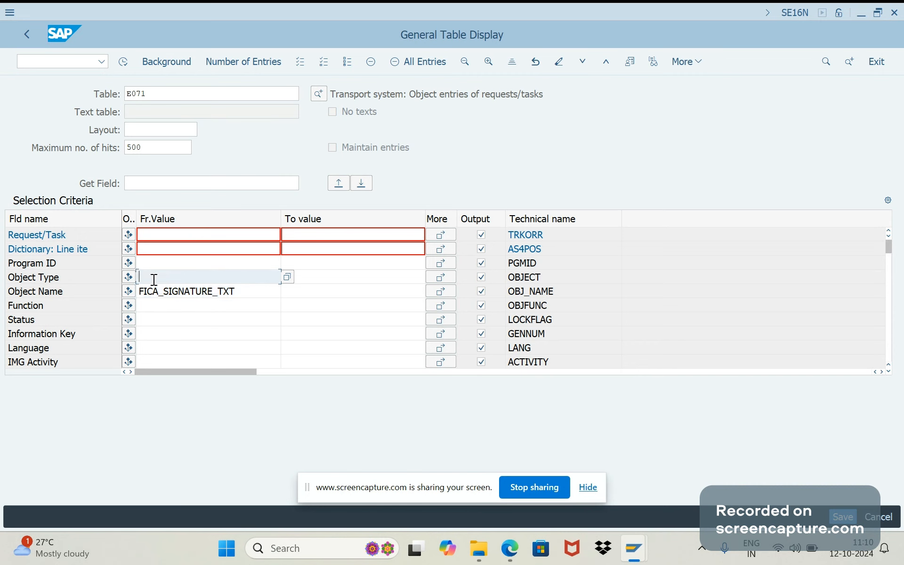
text(SSFO)
click(153, 261)
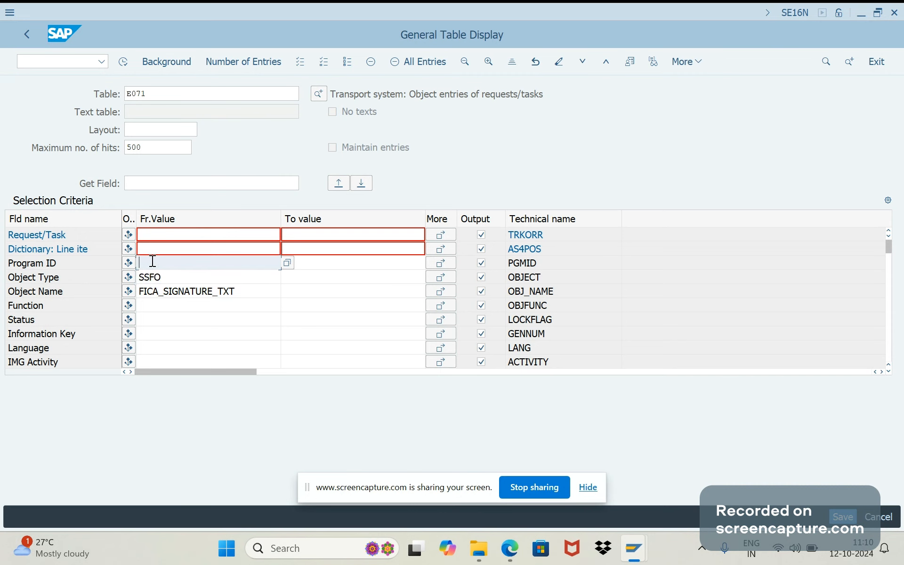
text(R3TR)
double_click(178, 267)
double_click(163, 274)
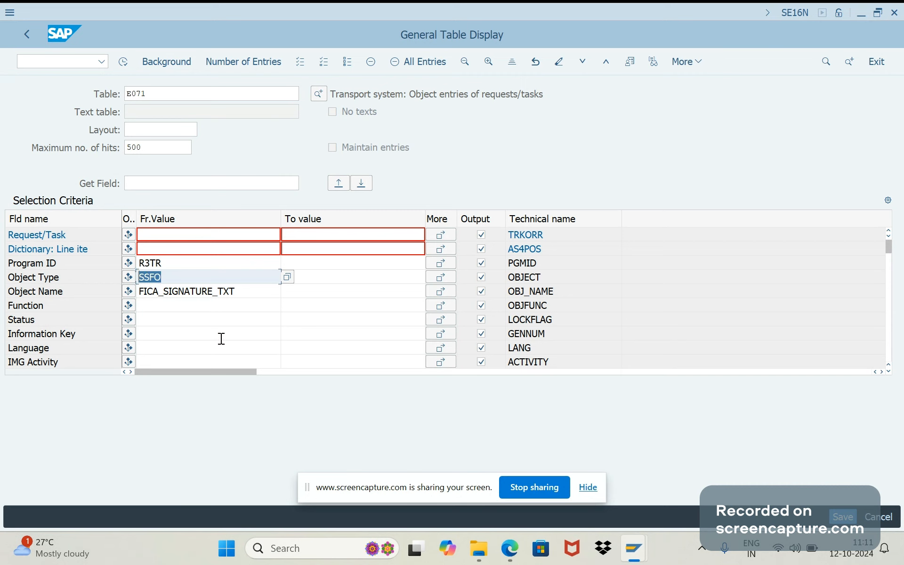
Display the matching E071 entries, check which request contains the smart form, and return to the selection criteria
click(124, 64)
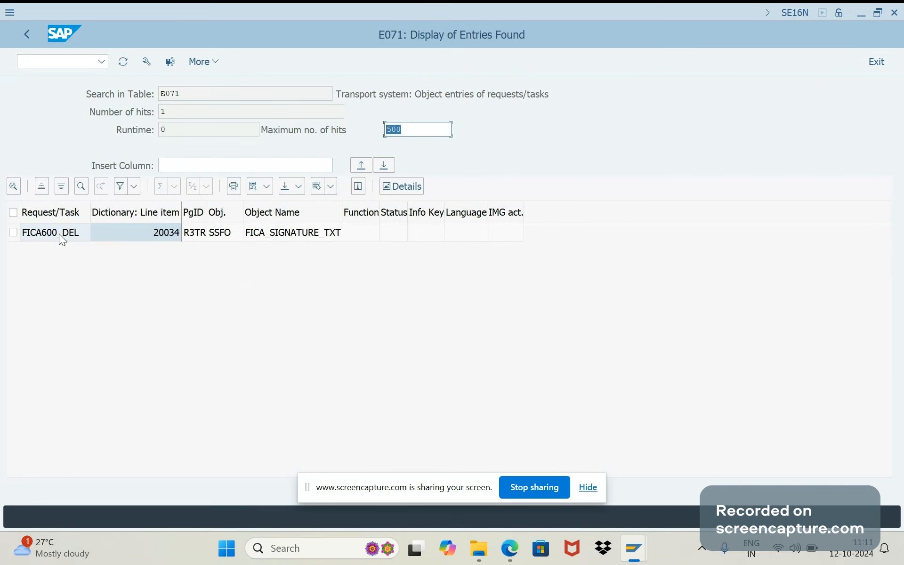
click(60, 235)
key(F3)
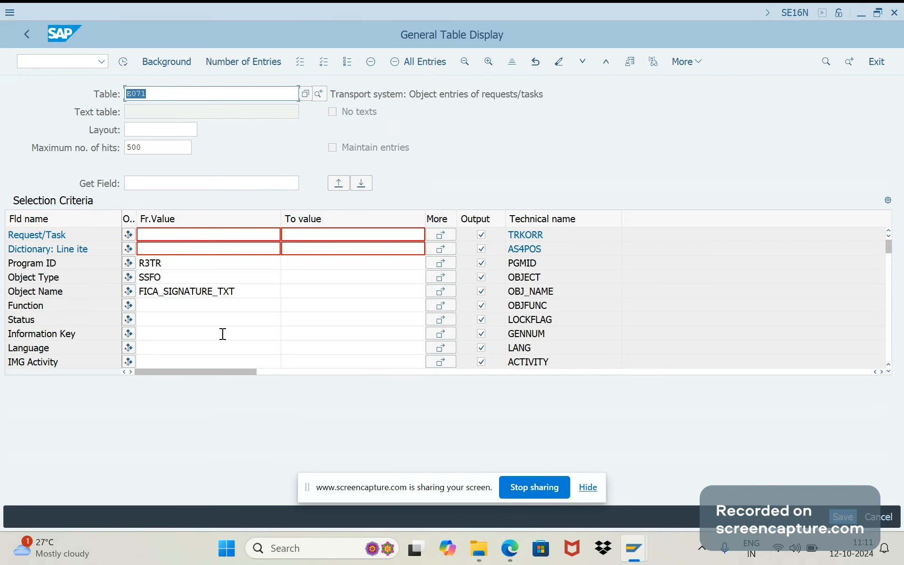
Review the Object Name and Object Type criteria for the smart form and switch to the SE03 Find Objects in Requests/Tasks session
drag(236, 291, 143, 292)
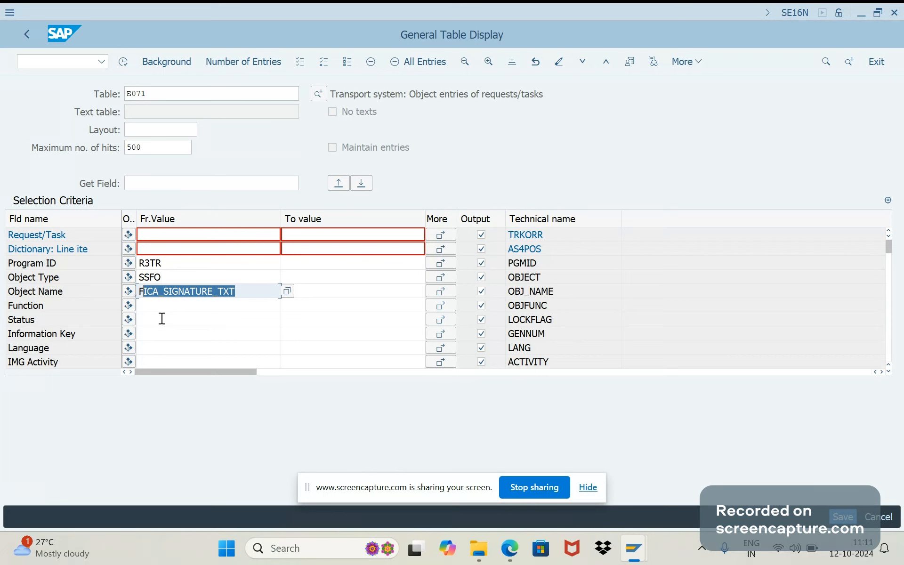
double_click(172, 276)
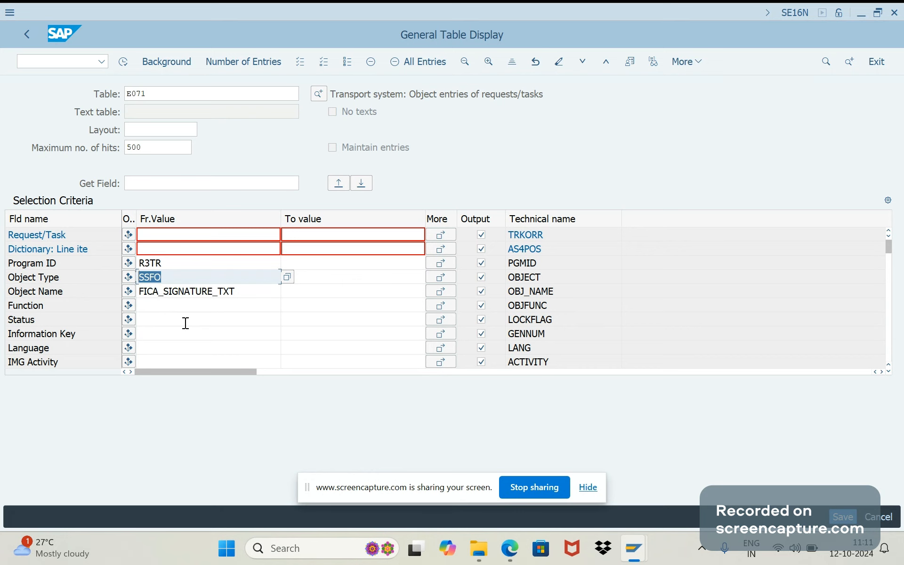
key(alt+Tab)
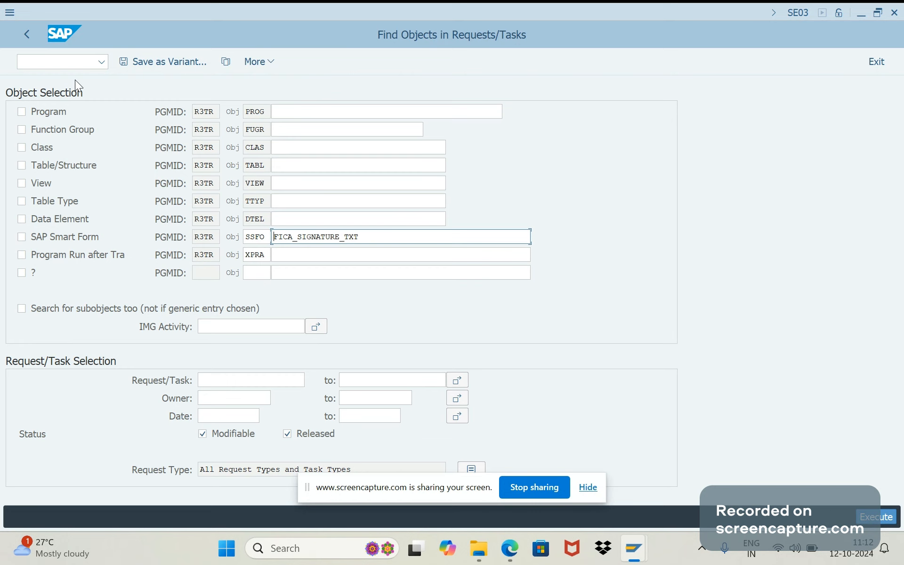
click(65, 66)
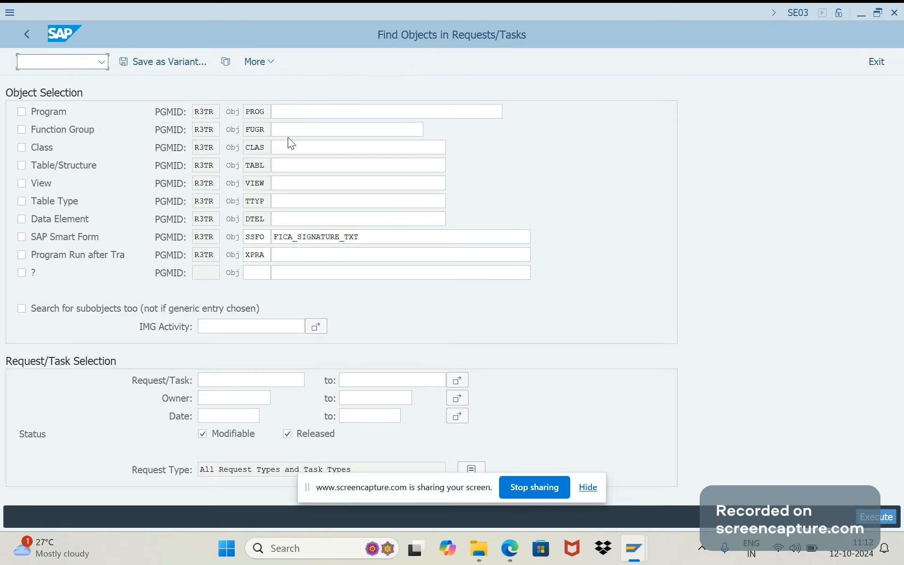
click(295, 166)
Switch to Notepad, clear the number from the open note, and return to the SE03 object search
key(super+r)
text(N)
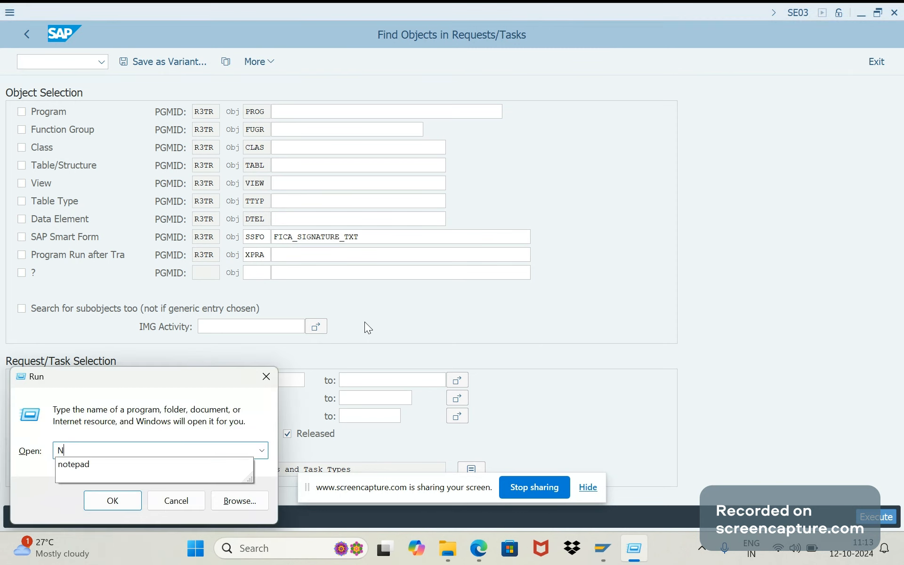
text(O)
key(Escape)
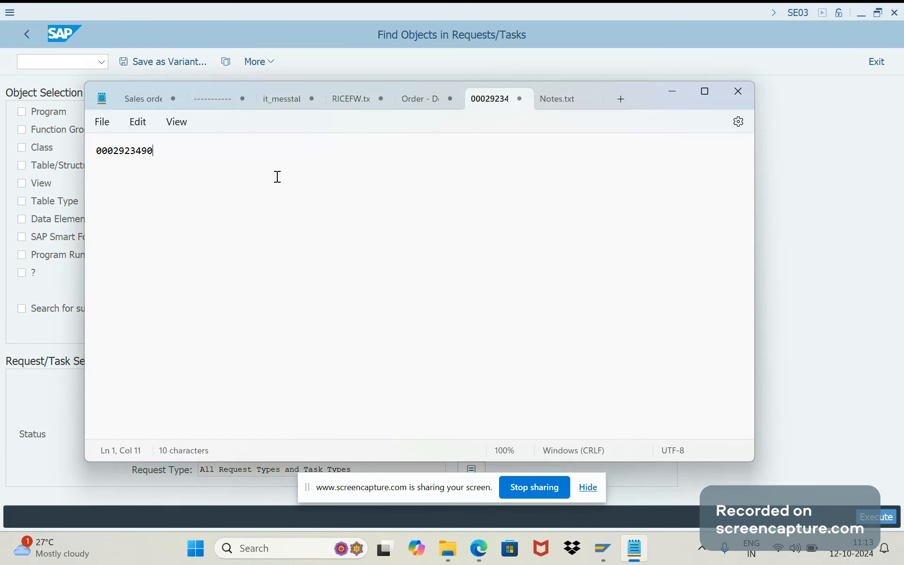
key(ctrl+a)
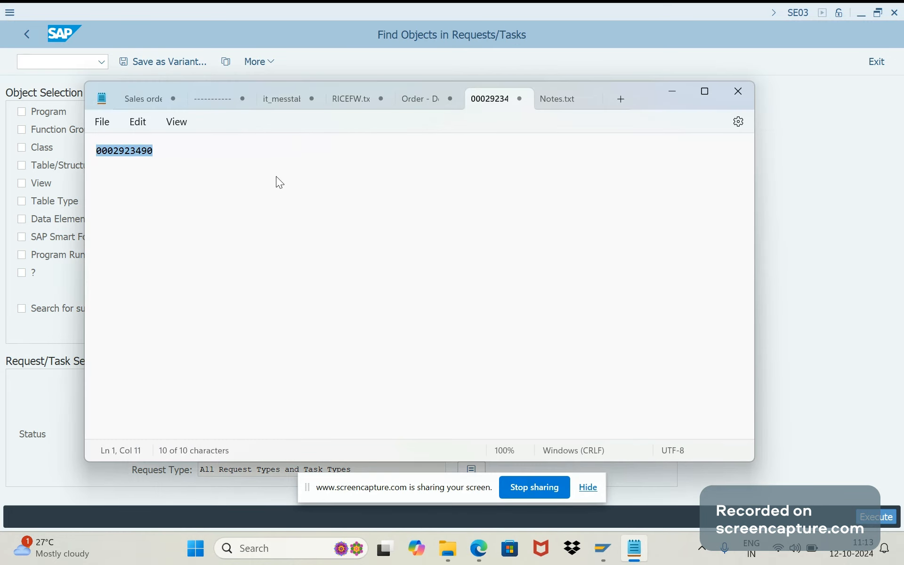
key(BackSpace)
key(Caps_Lock)
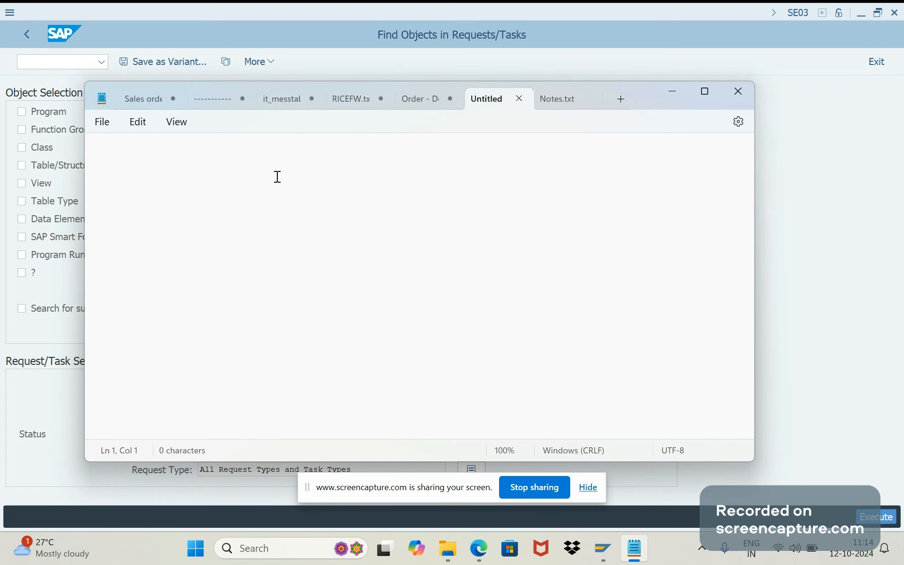
click(829, 181)
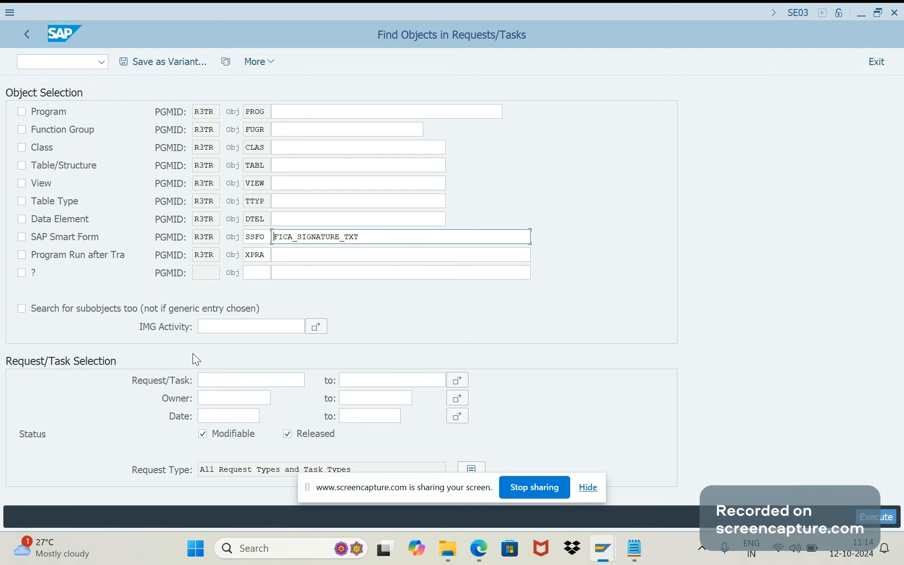
Include subobjects in the search and open the IMG node structure from the IMG Activity multiple selection
click(46, 310)
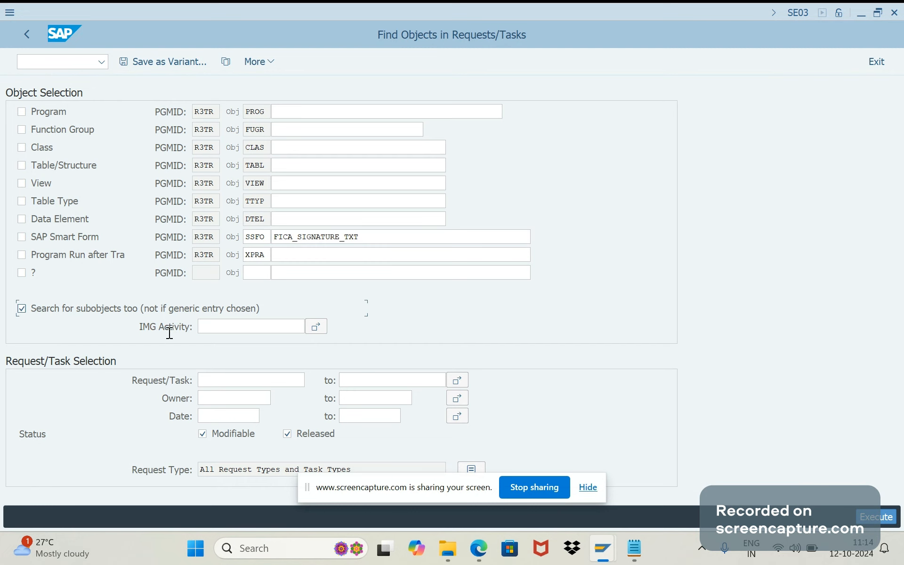
click(317, 326)
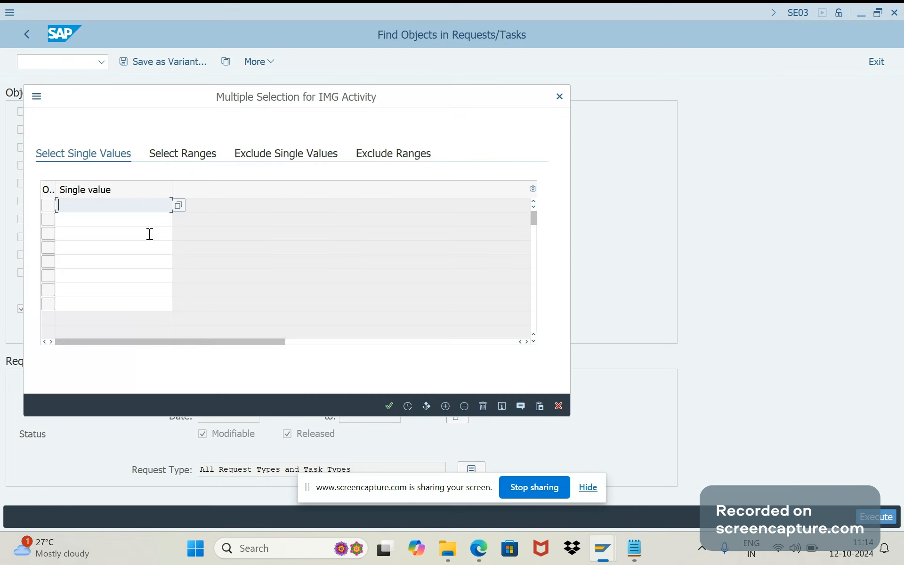
click(174, 210)
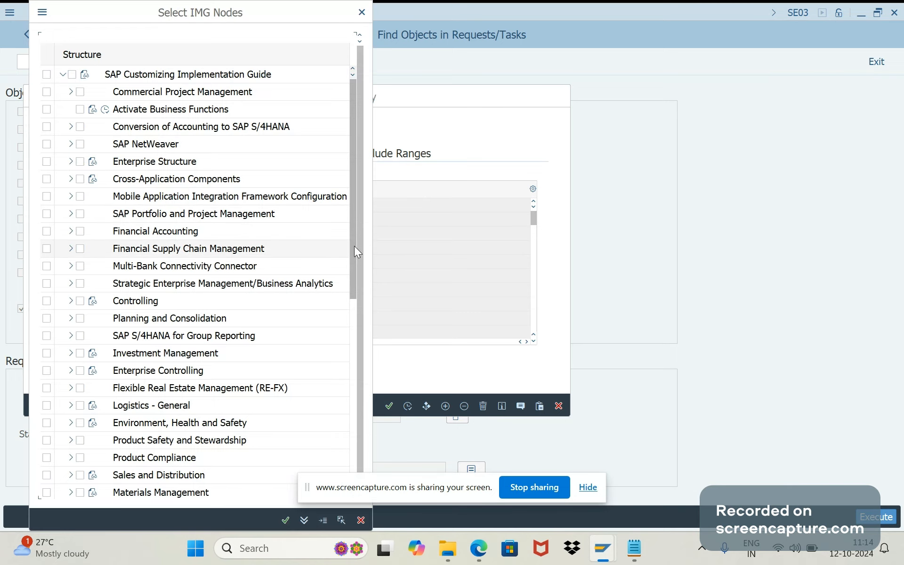
Select the billing document Set Copying Control activity under Sales and Distribution, Sales, Copying Control for Sales Documents, and accept the node
scroll(354, 246, down, 1)
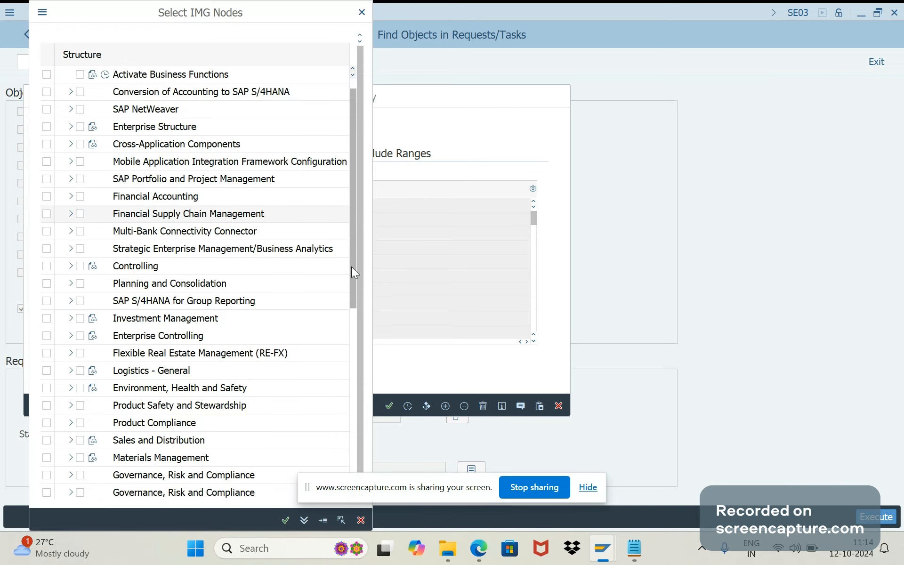
drag(352, 267, 357, 362)
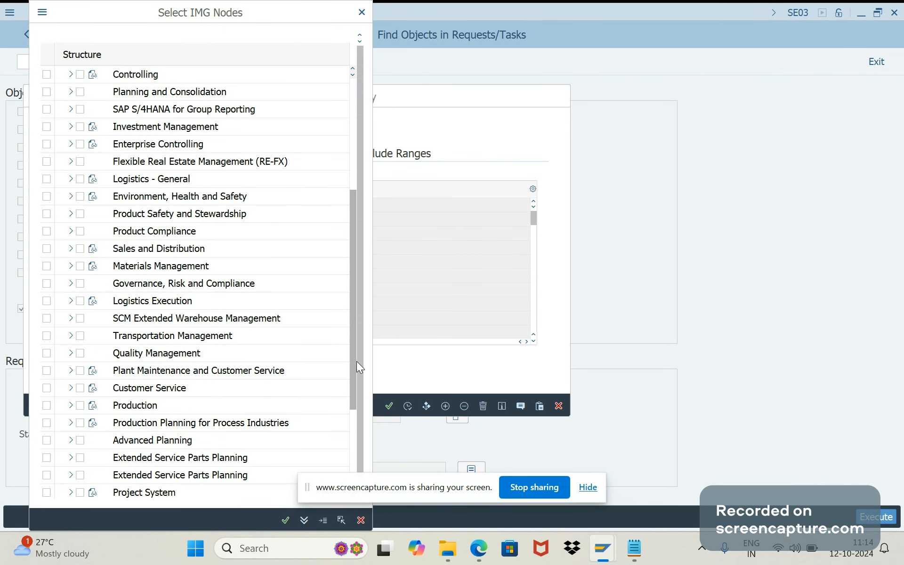
click(71, 249)
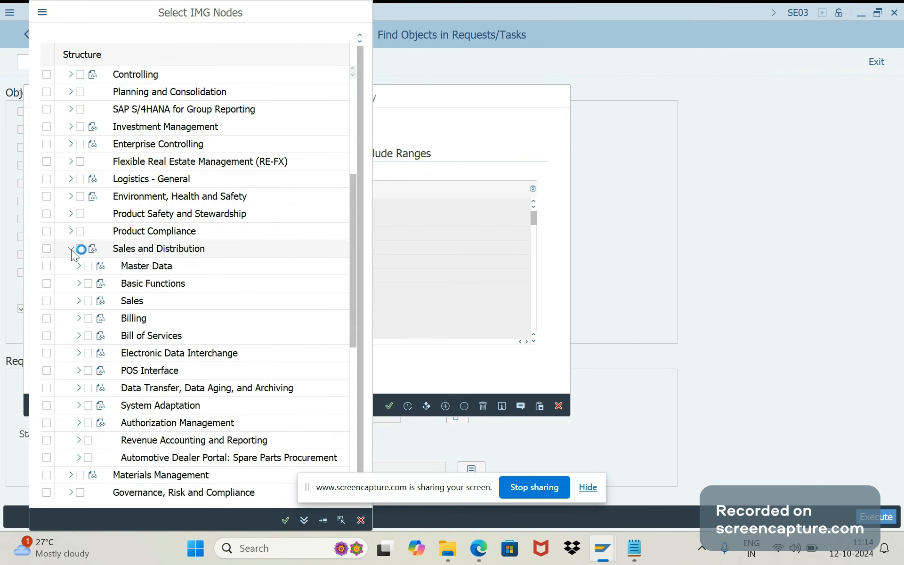
click(78, 300)
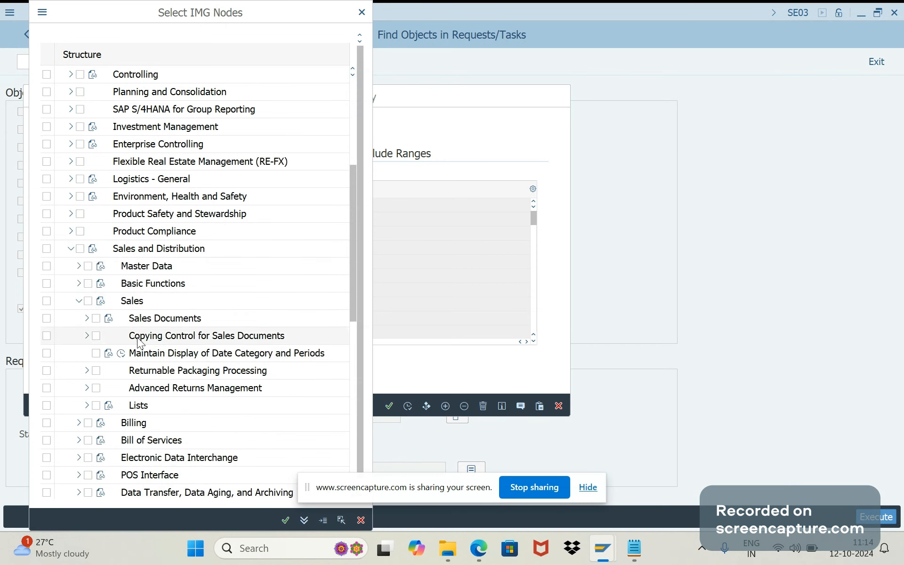
click(87, 336)
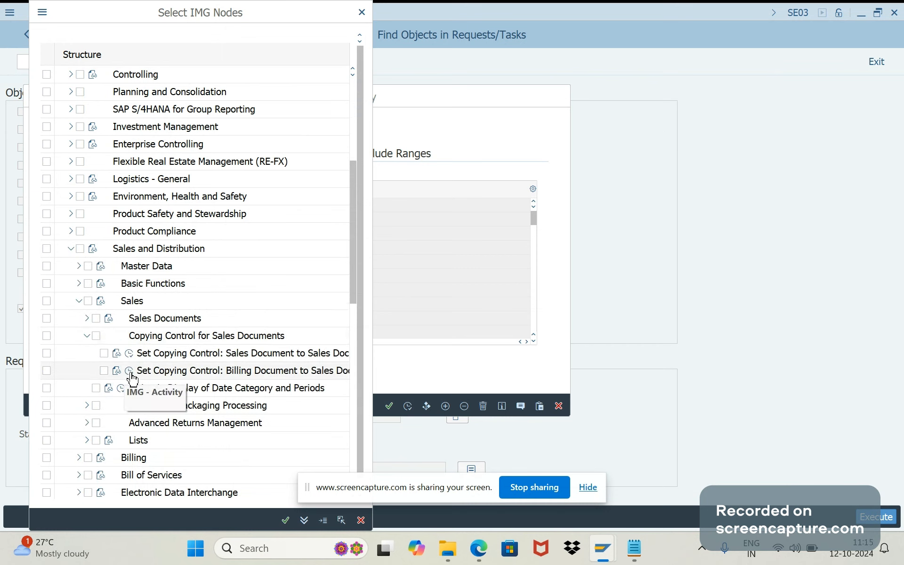
click(105, 372)
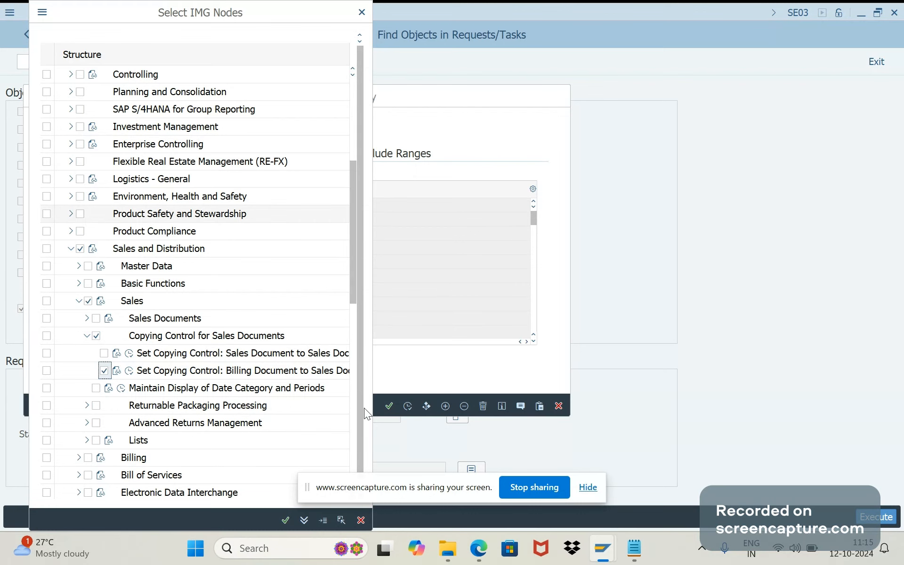
drag(363, 408, 381, 506)
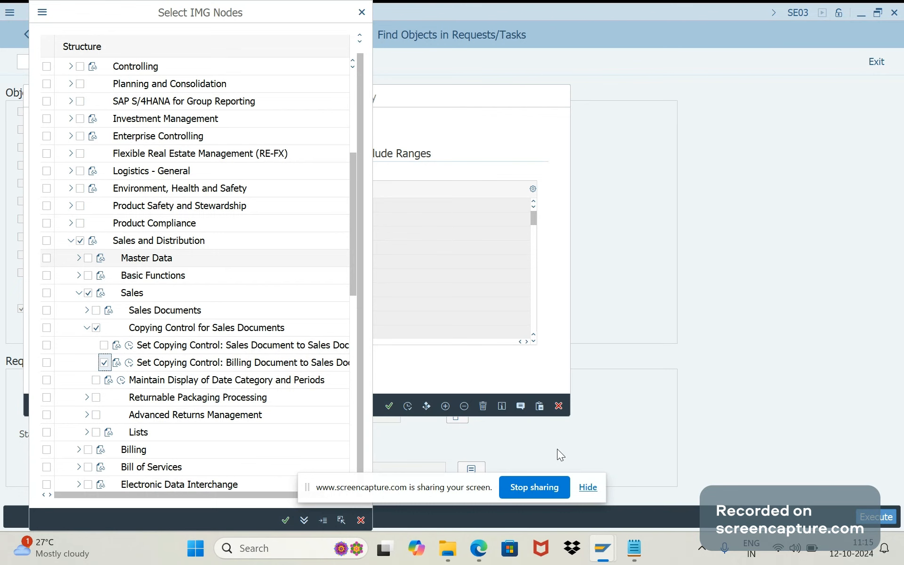
click(546, 490)
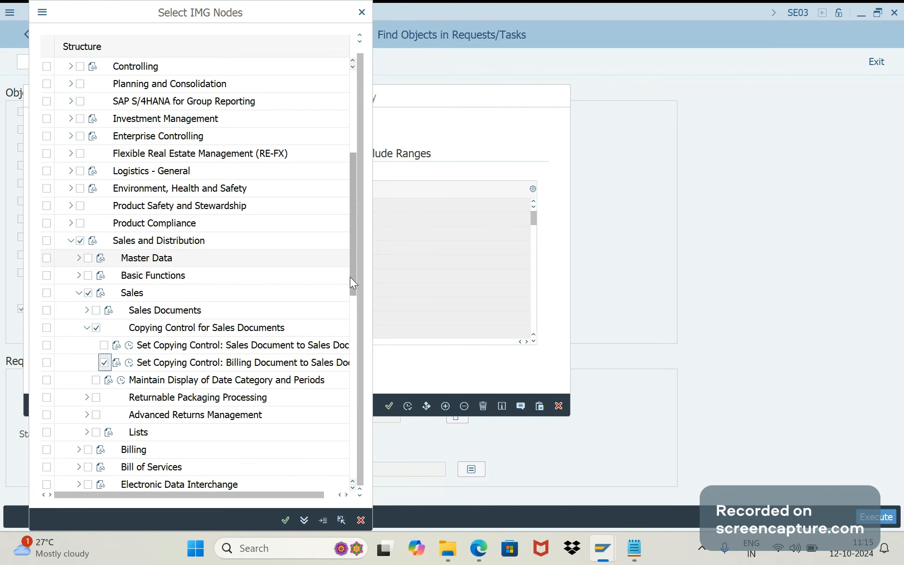
drag(352, 282, 355, 502)
click(285, 519)
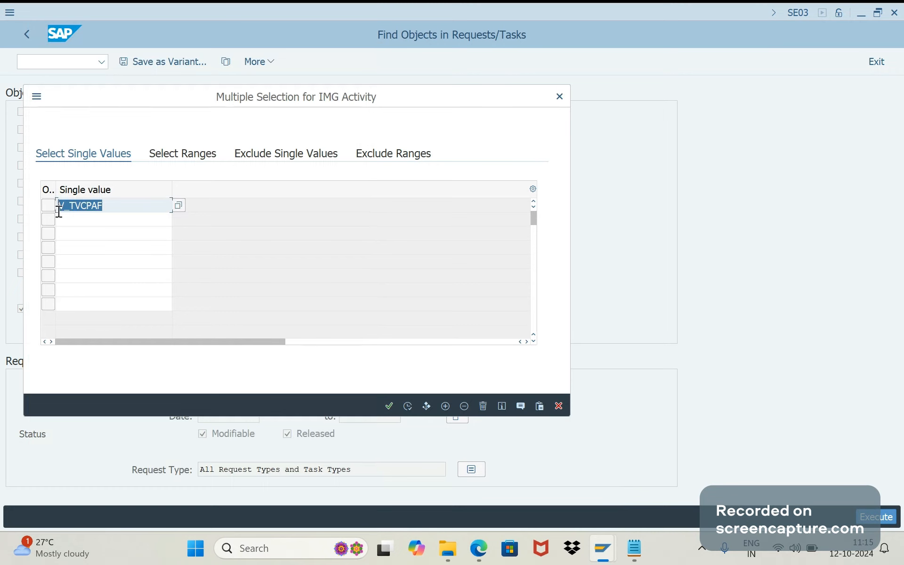
Apply V_TVCPAF as the IMG Activity, search for matching requests, and close the PC Cleaner notification
click(406, 407)
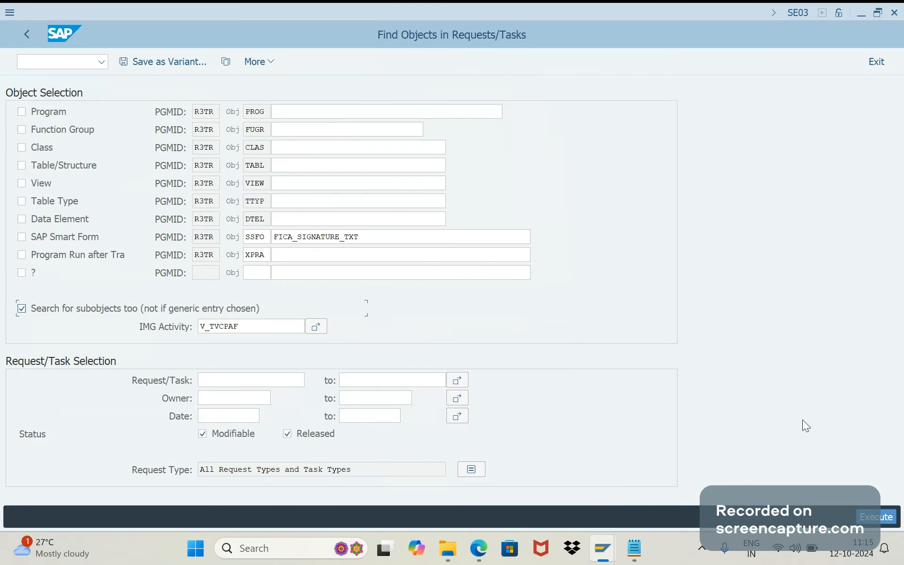
click(872, 518)
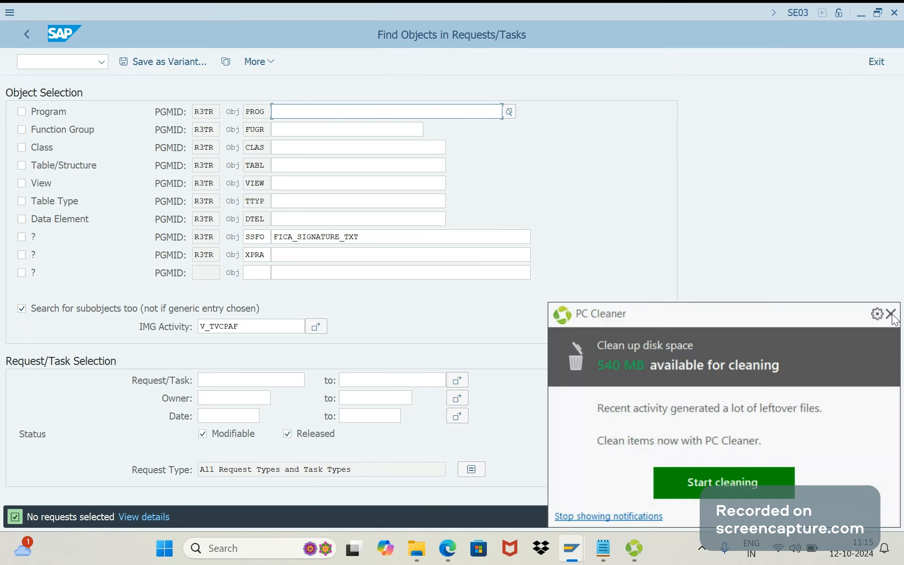
click(891, 314)
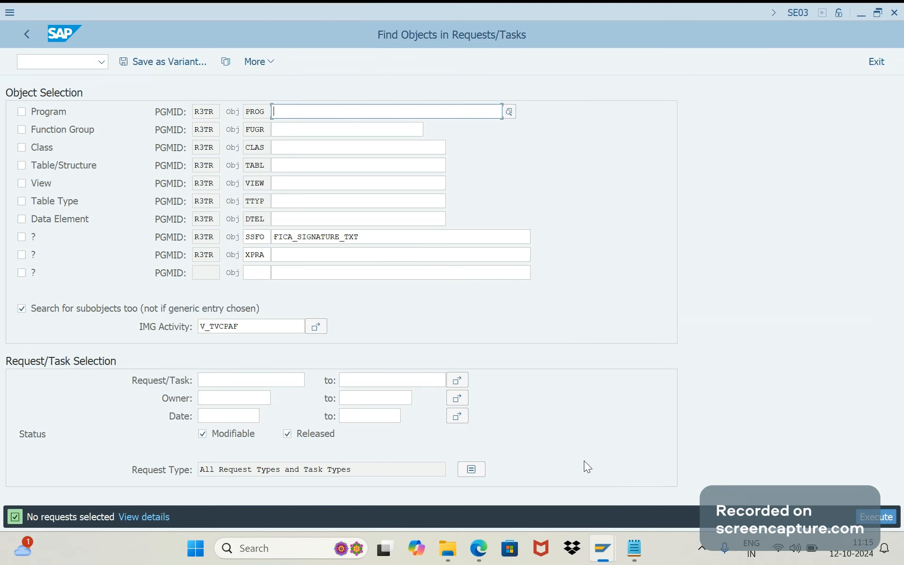
Switch to the SE16N session and clear all selection criteria for table E071
mouse_move(603, 549)
click(690, 472)
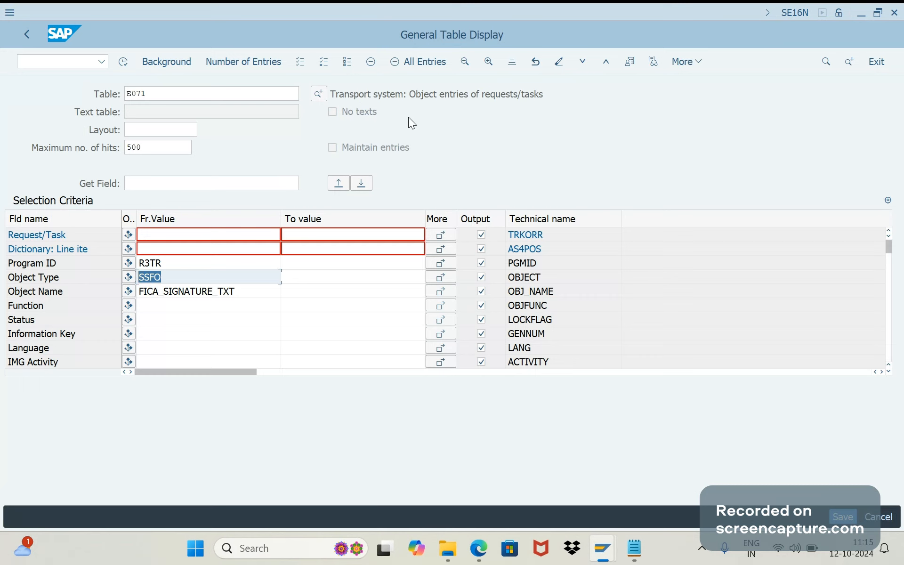
click(420, 66)
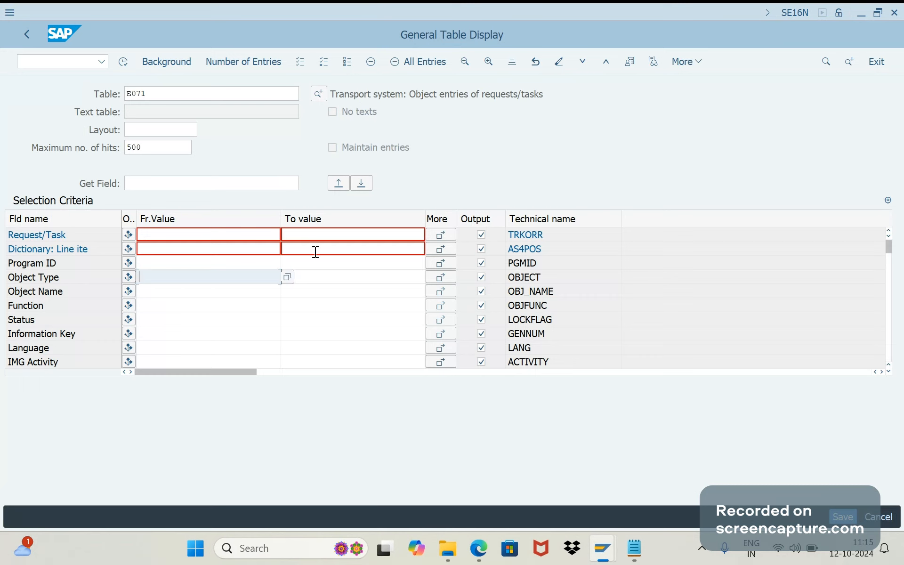
key(alt+Tab)
Set the Object Name criterion to *TVCPF* and display the matching E071 entries
click(147, 290)
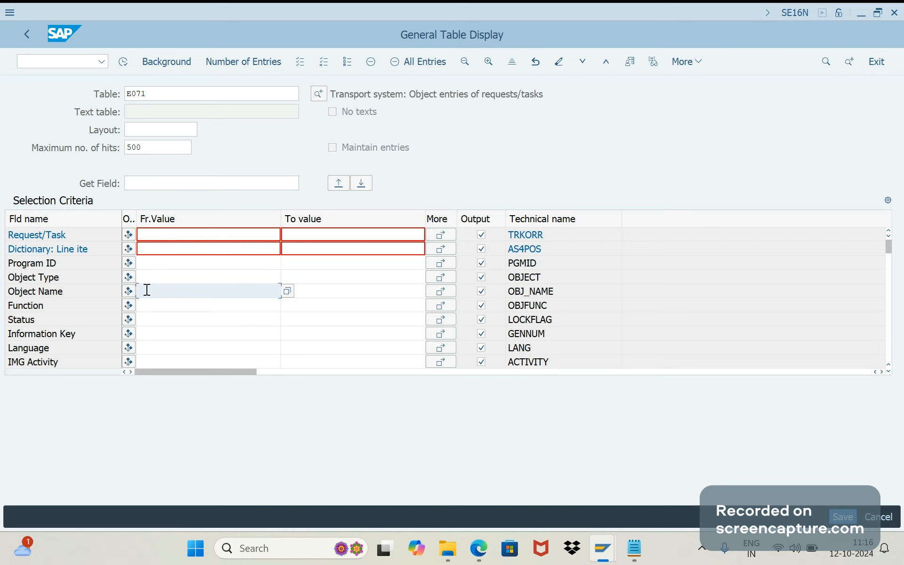
key(Caps_Lock)
text(*)
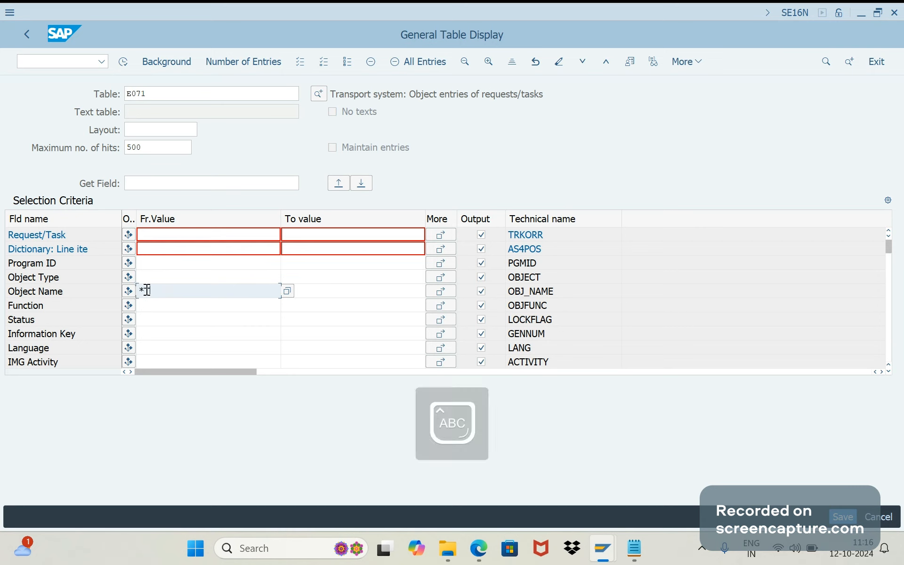
text(VCPF)
key(BackSpace)
key(BackSpace)
key(BackSpace)
key(BackSpace)
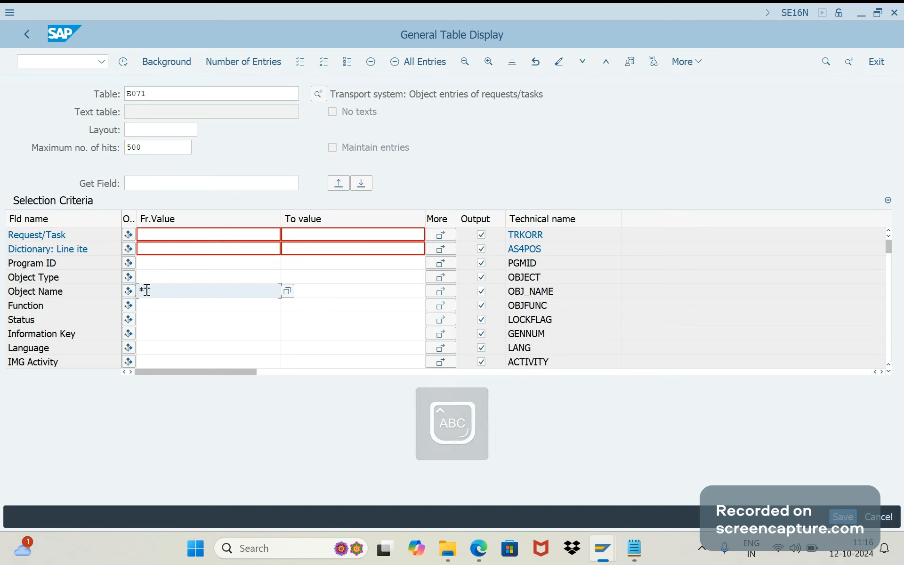
text(VCPF)
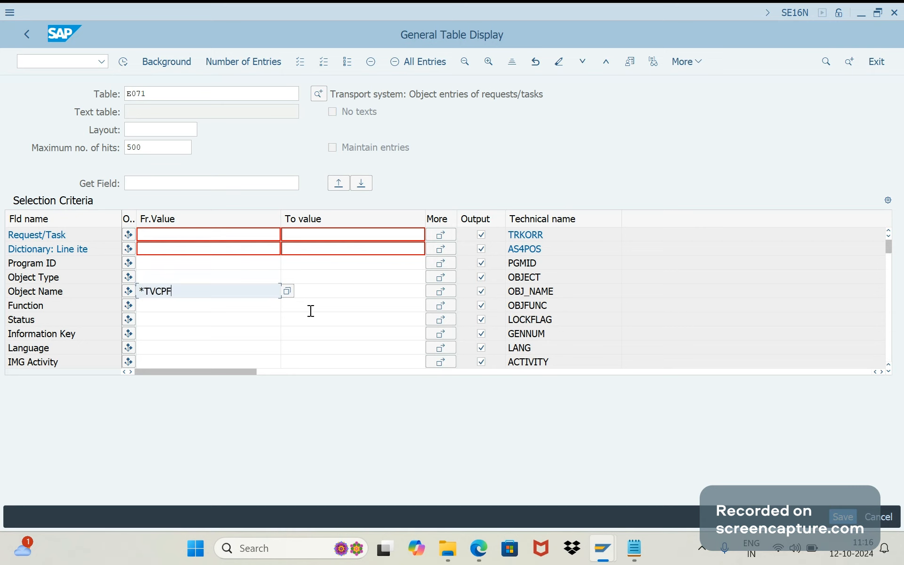
text(*)
key(F8)
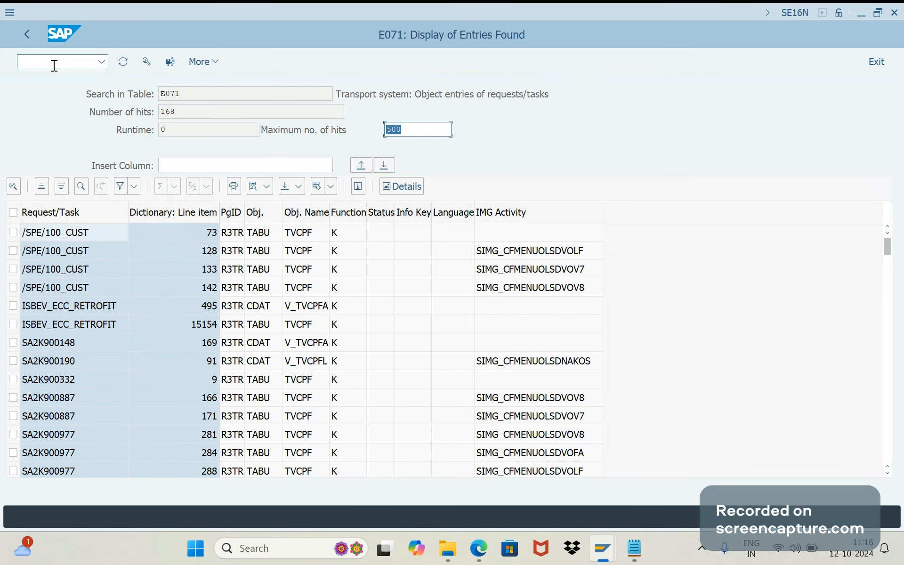
Open another SE16N session and load table TVCPF for its selection criteria
click(54, 65)
text(/OSE16N)
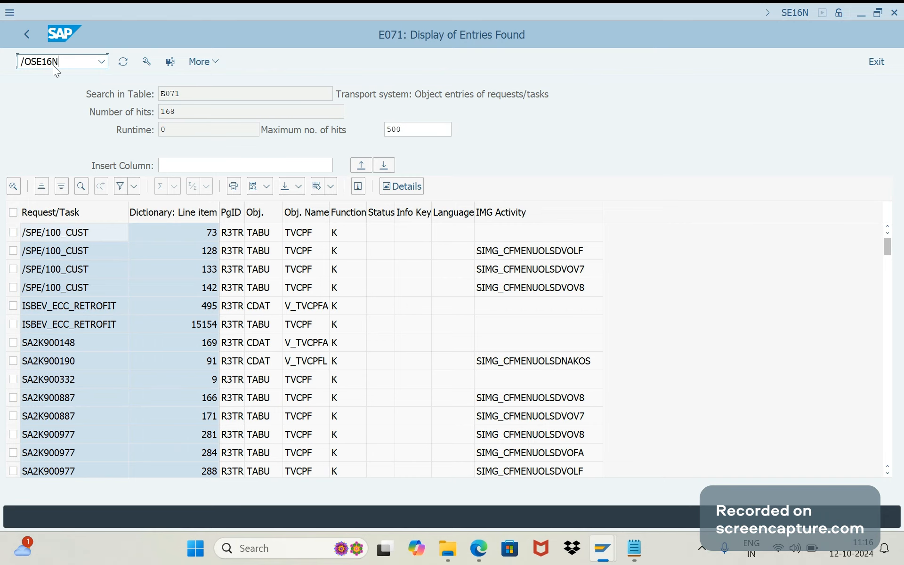
key(Return)
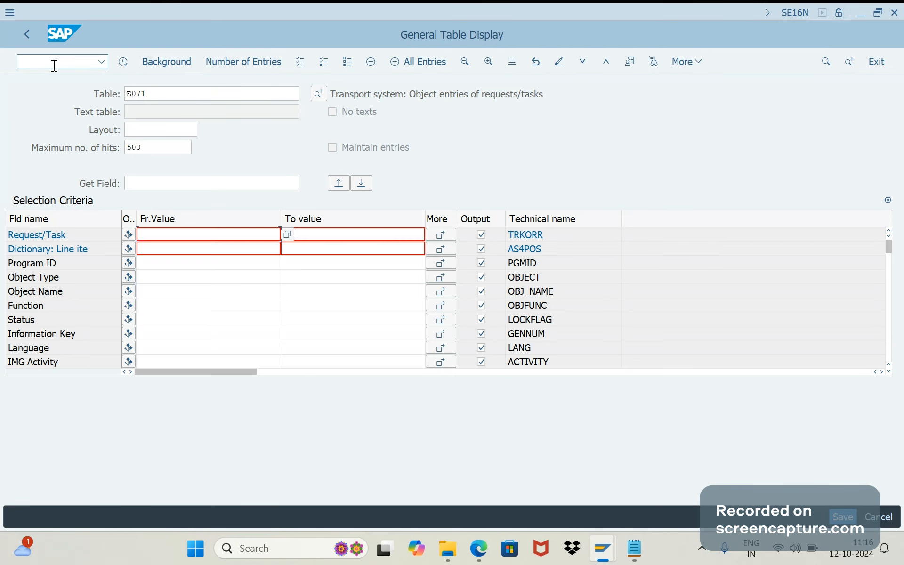
click(95, 98)
text(TV)
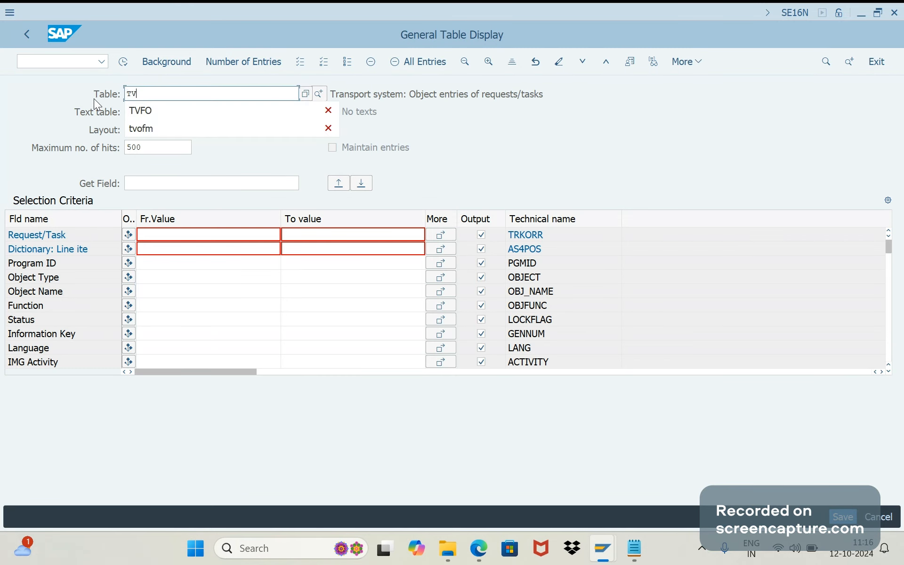
text(CPF)
key(Return)
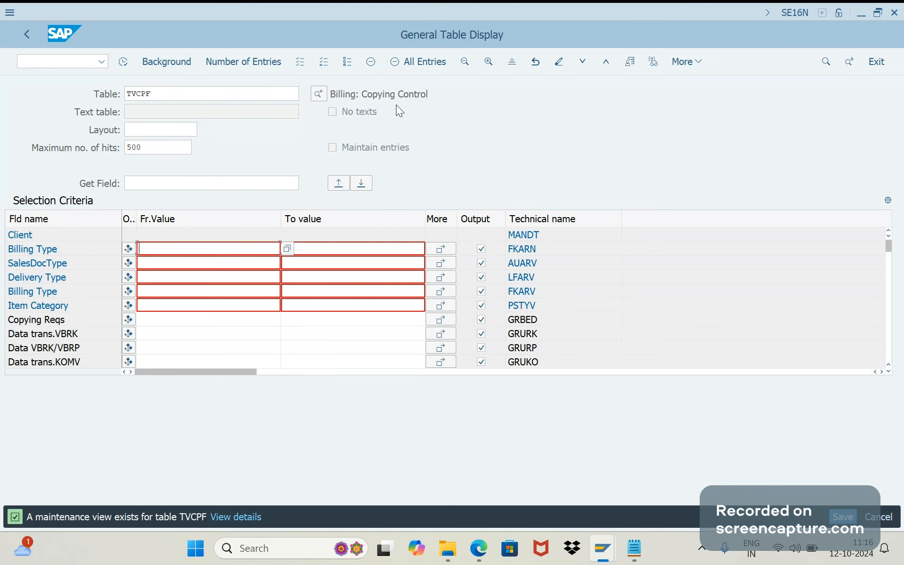
drag(428, 94, 361, 96)
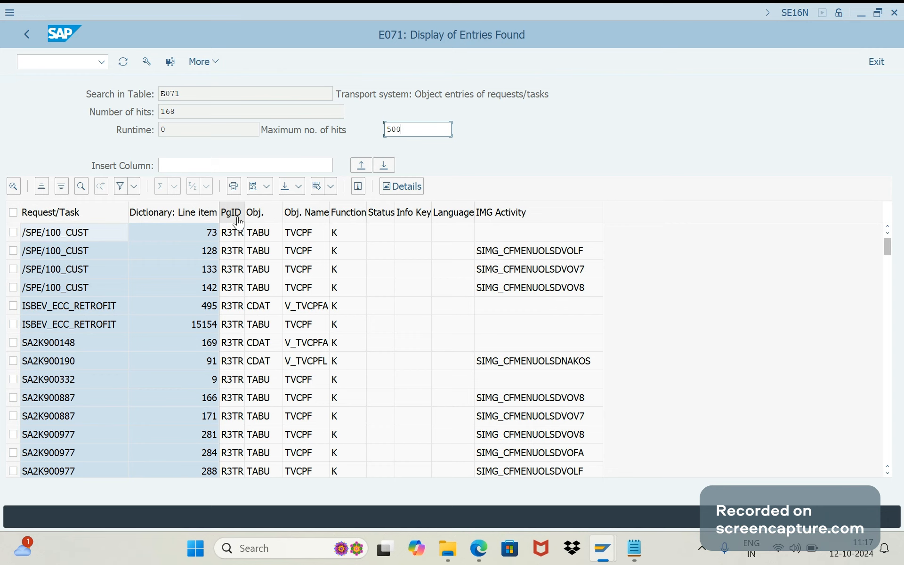
click(261, 233)
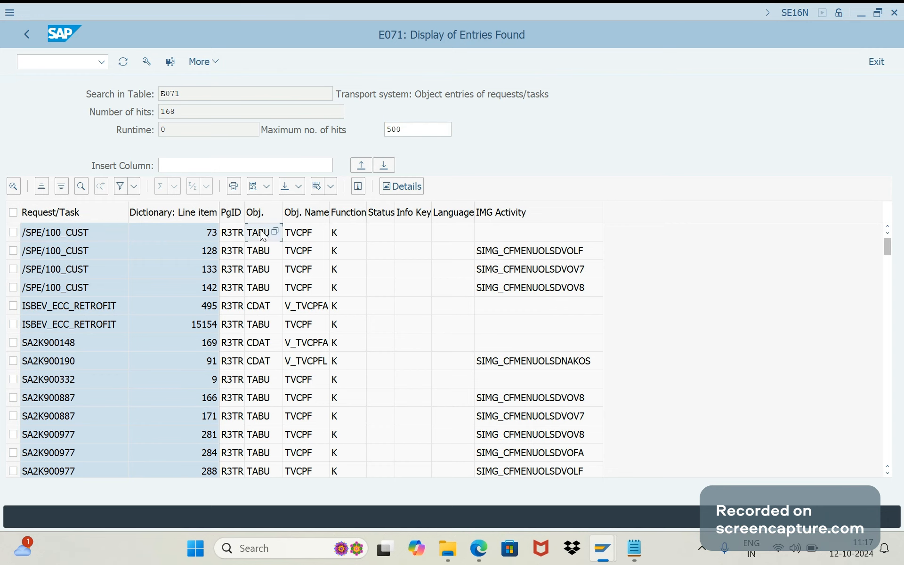
key(alt+Tab)
key(alt+Tab)
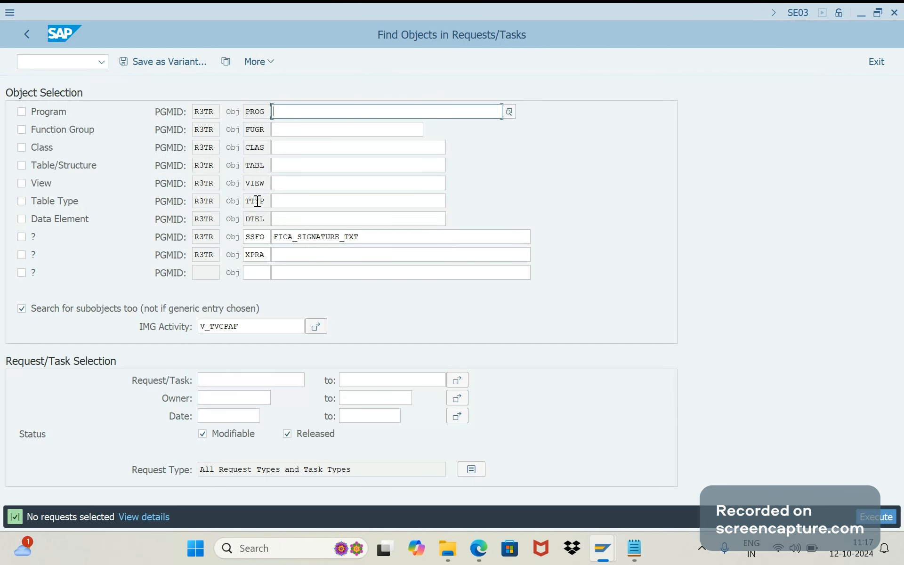
key(alt+Tab)
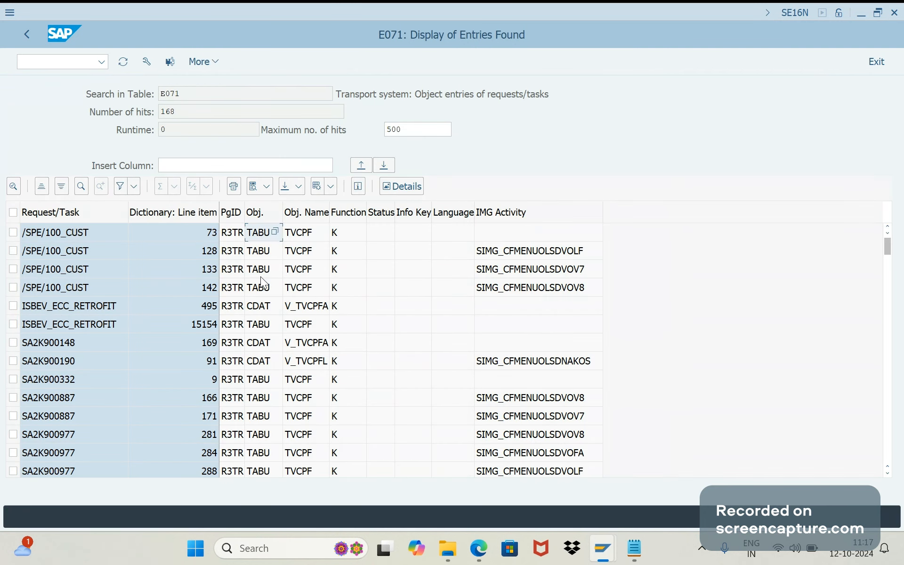
Look up object type TABU in the value help for the E071 results, restricting Object Type to TABU, and close the value list
click(277, 235)
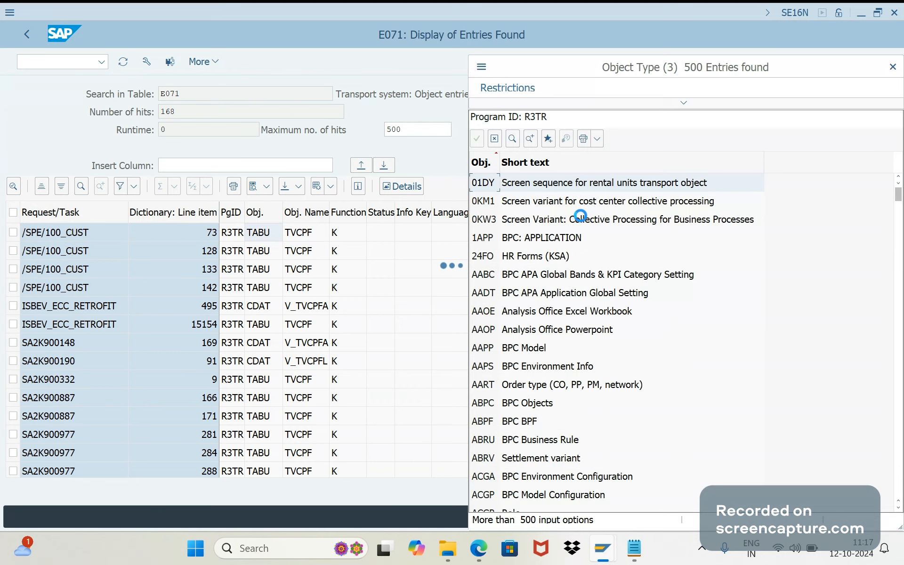
click(680, 104)
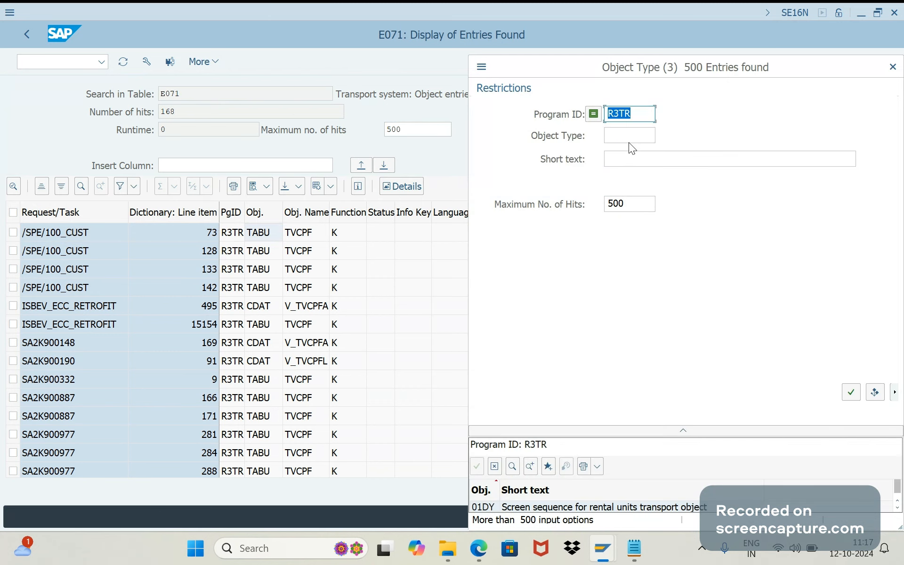
click(626, 137)
text(TABU)
key(Return)
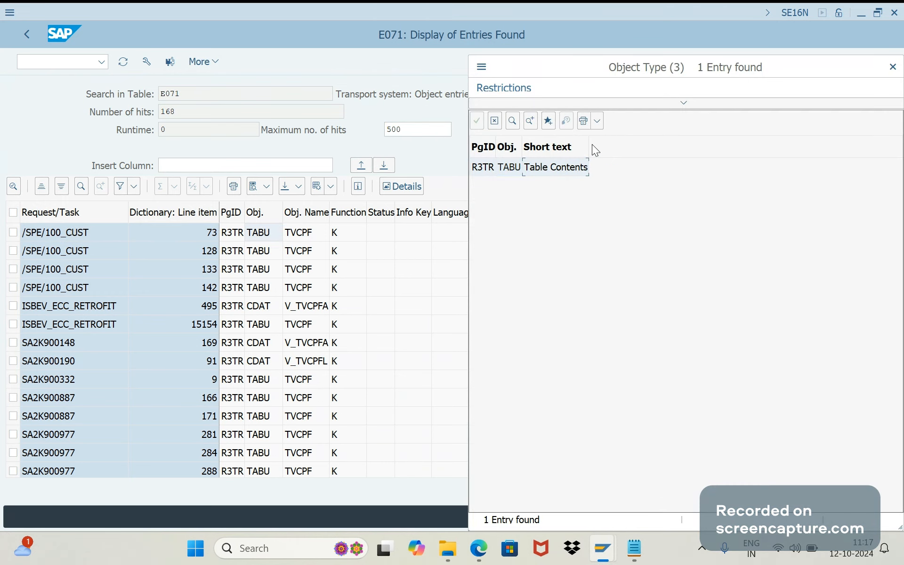
click(682, 103)
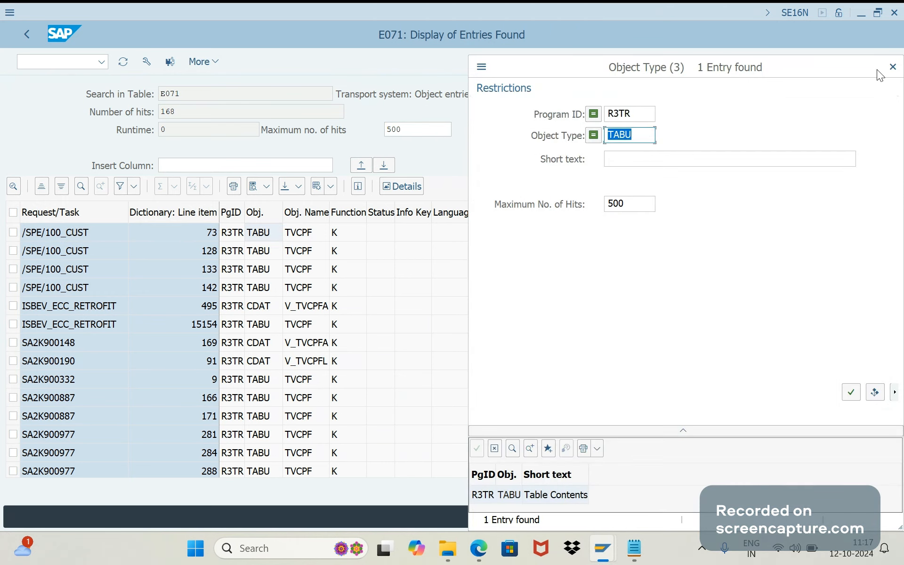
click(892, 66)
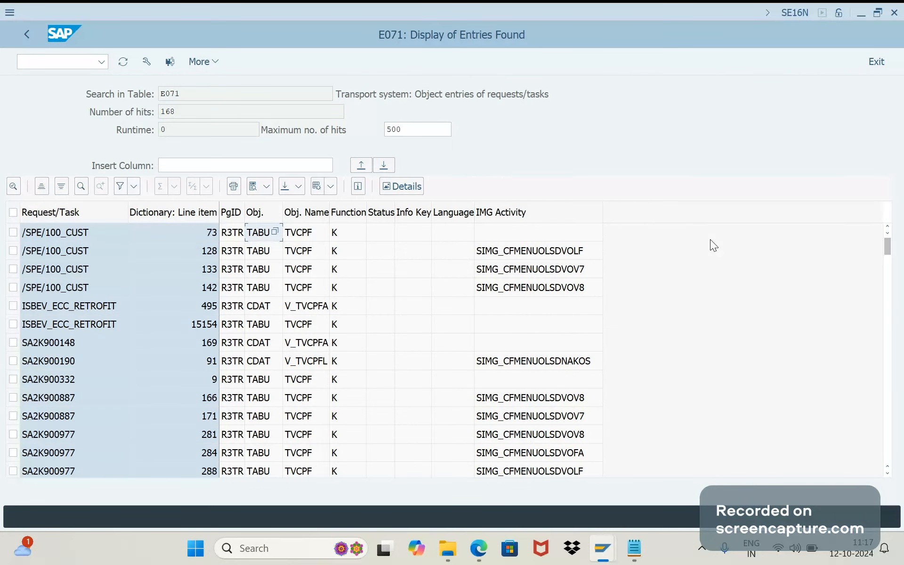
Examine the IMG Activity values SIMG_CFMENUOLSDVOLF, SIMG_CFMENUOLSDVOV7 and SIMG_CFMENUOLSDVOV8 of the /SPE/100_CUST entries
click(533, 253)
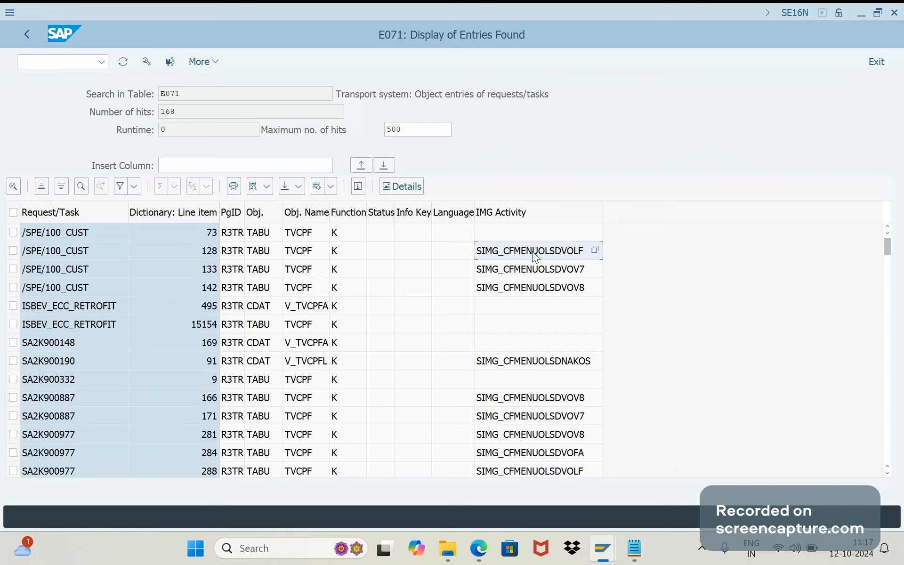
key(Down)
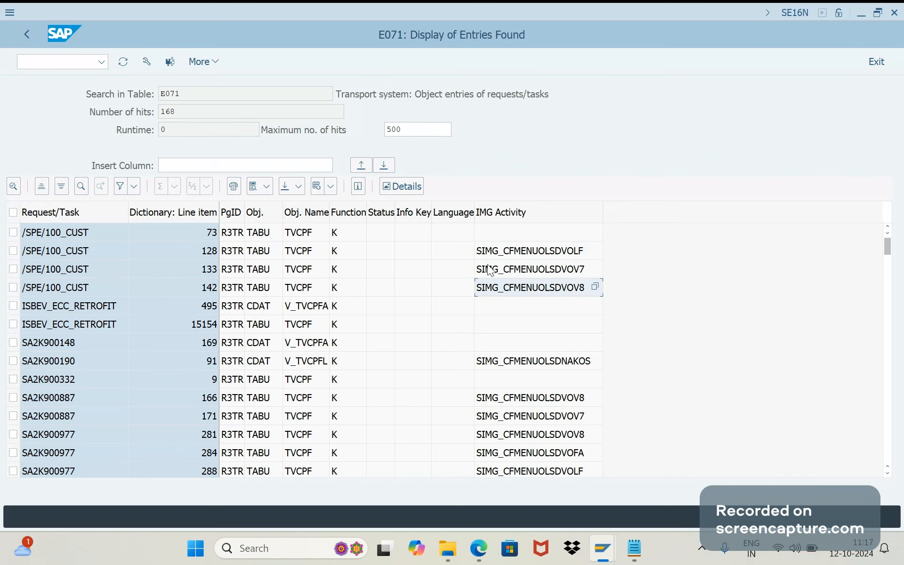
click(509, 254)
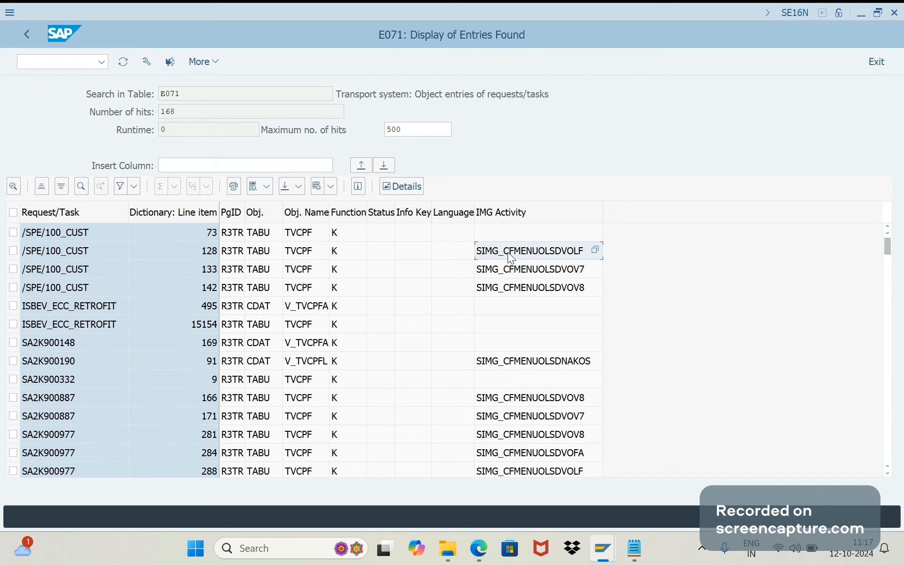
key(shift+Down)
key(shift+Down)
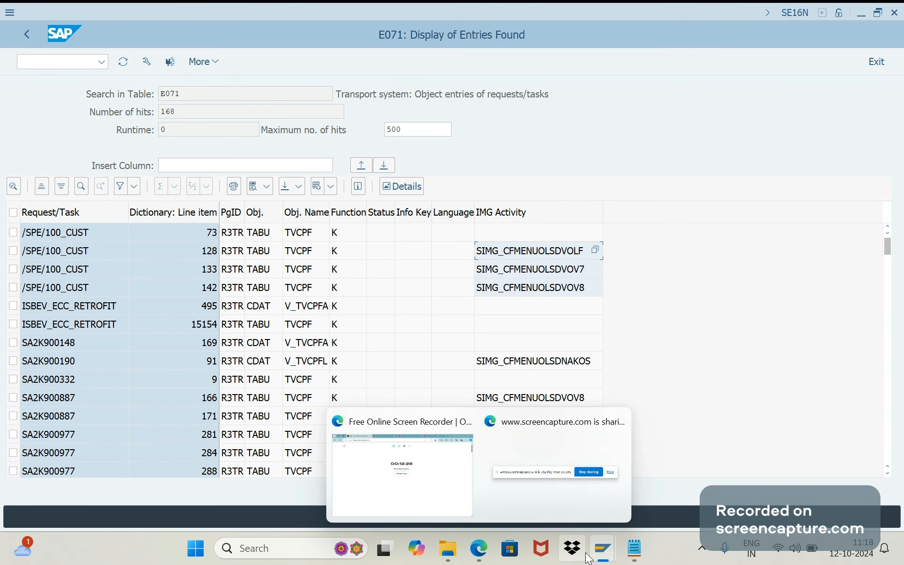
Switch to the SE03 Find Objects session to review it and minimize it to return to the E071 results
mouse_move(600, 550)
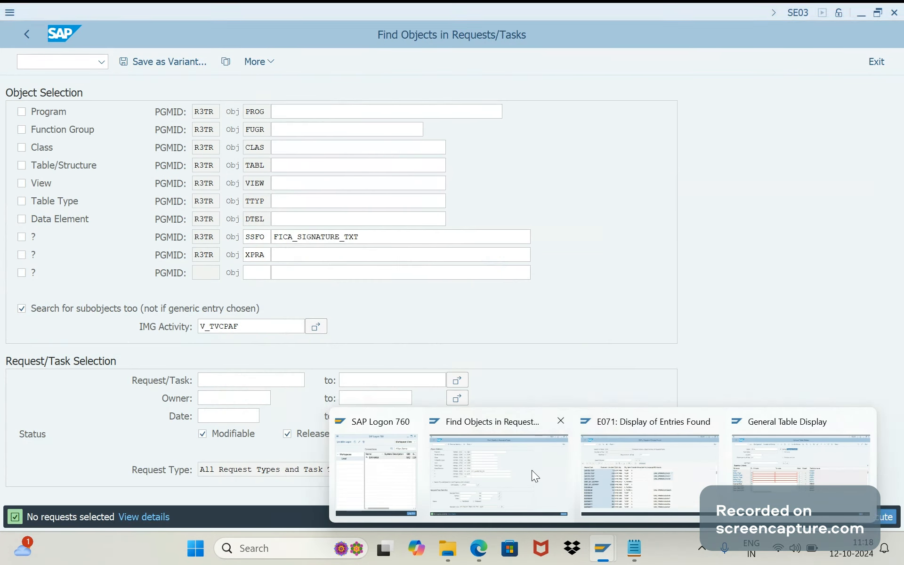
click(532, 471)
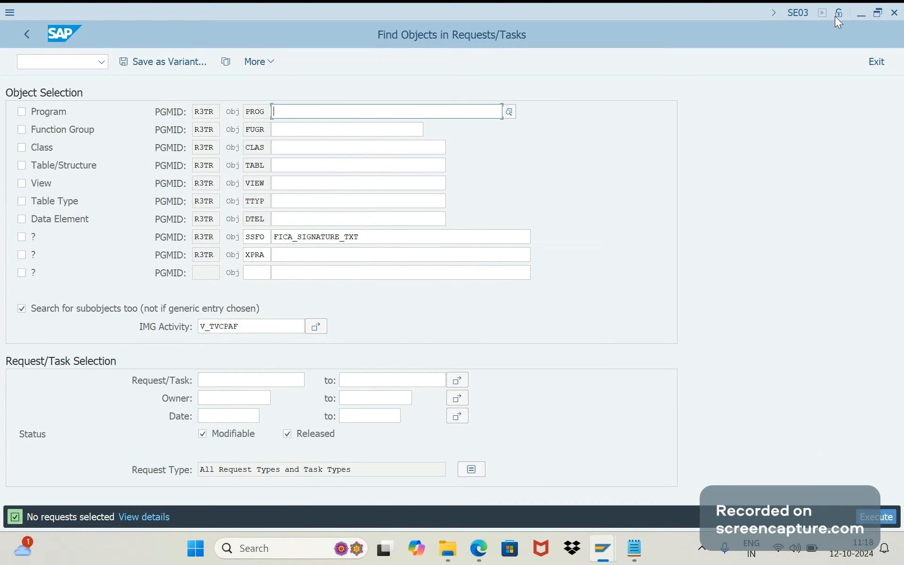
click(856, 16)
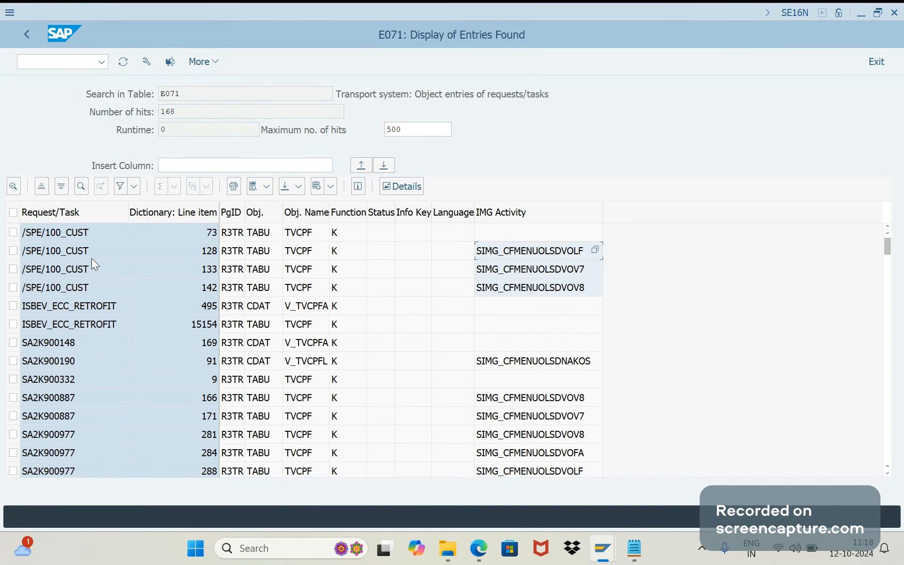
Copy the first six Request/Task values in the E071 results, from /SPE/100_CUST through ISBEV_ECC_RETROFIT
click(75, 238)
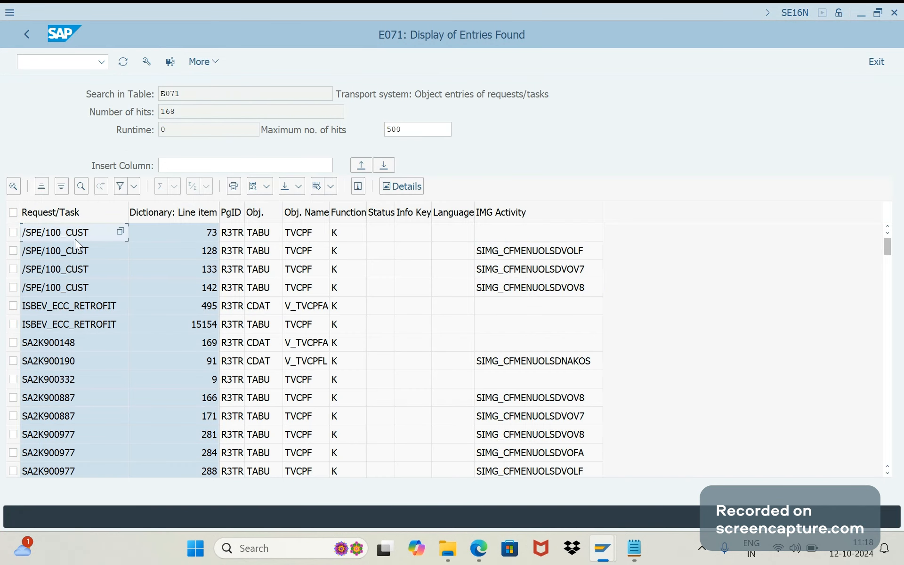
drag(75, 238, 78, 331)
key(alt+Tab)
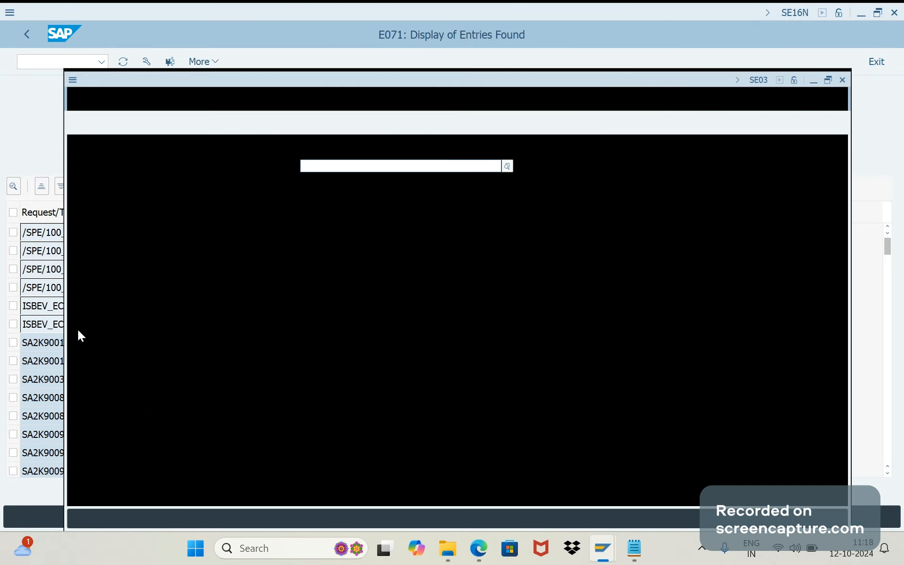
key(alt+Tab)
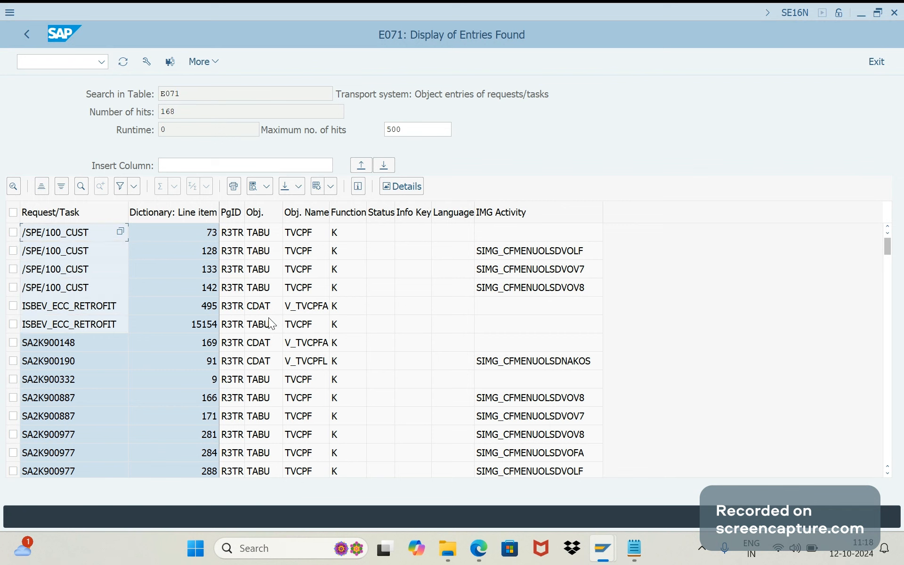
Open a new SE16N session and load table E070CTV for its selection criteria
click(57, 61)
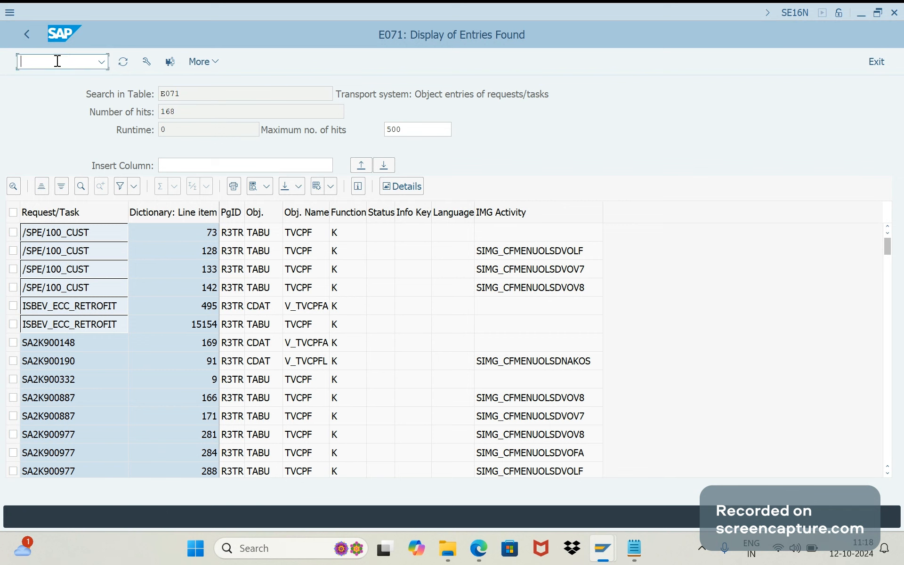
text(/OSE16N)
key(Return)
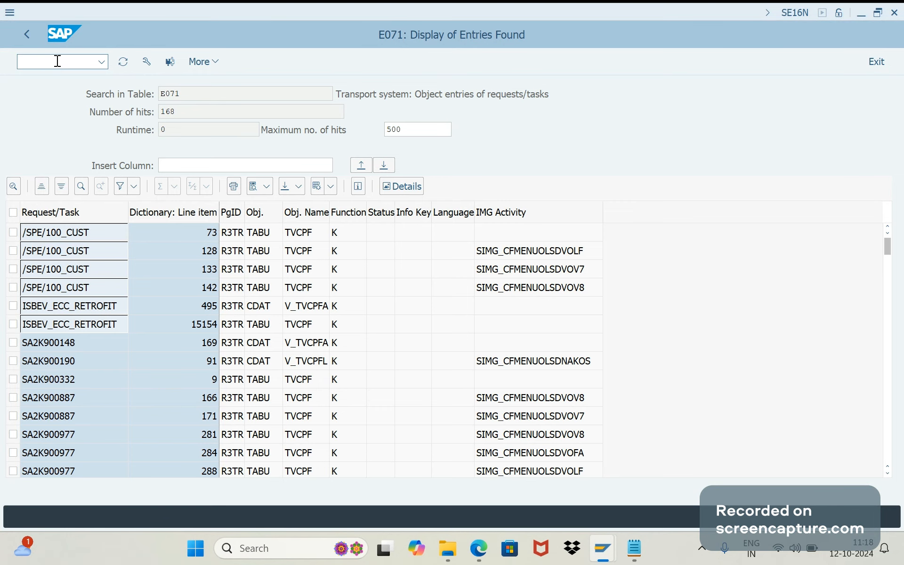
text(E)
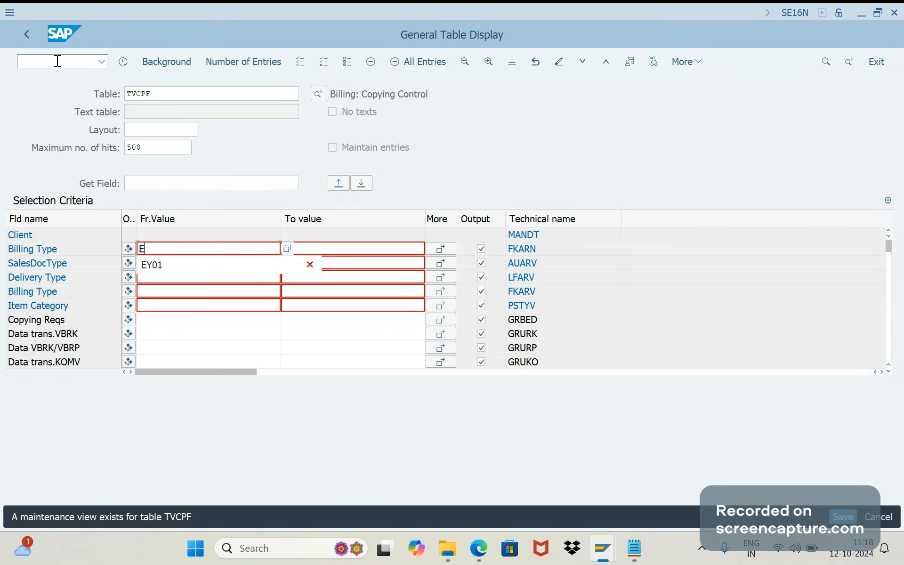
double_click(162, 91)
text(E070C)
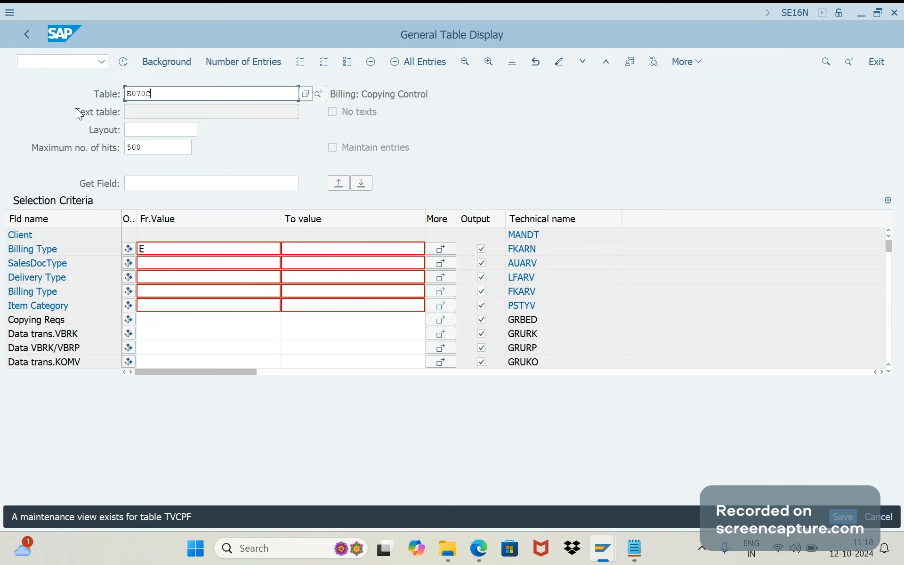
text(TV)
key(Return)
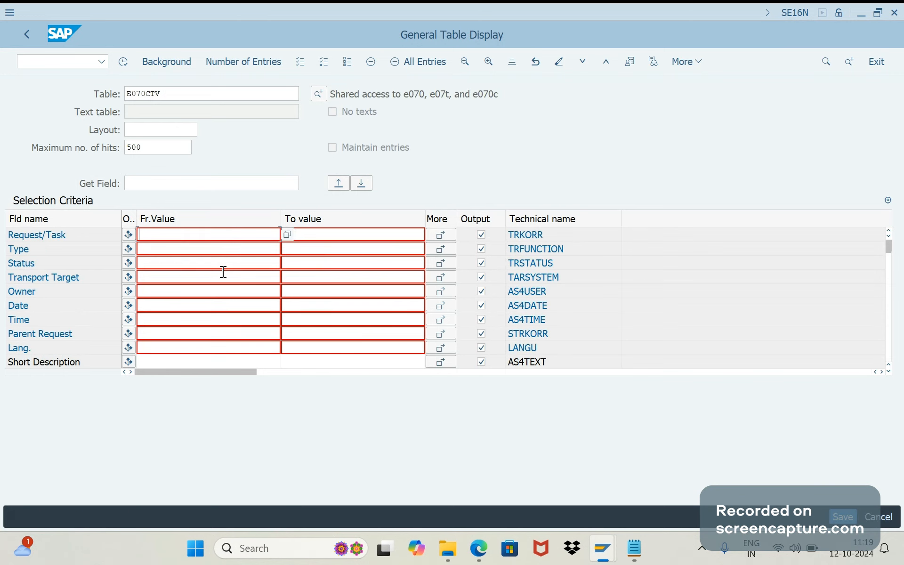
Paste the copied requests as multiple selection values for Request/Task and display the matching E070CTV entries
click(440, 235)
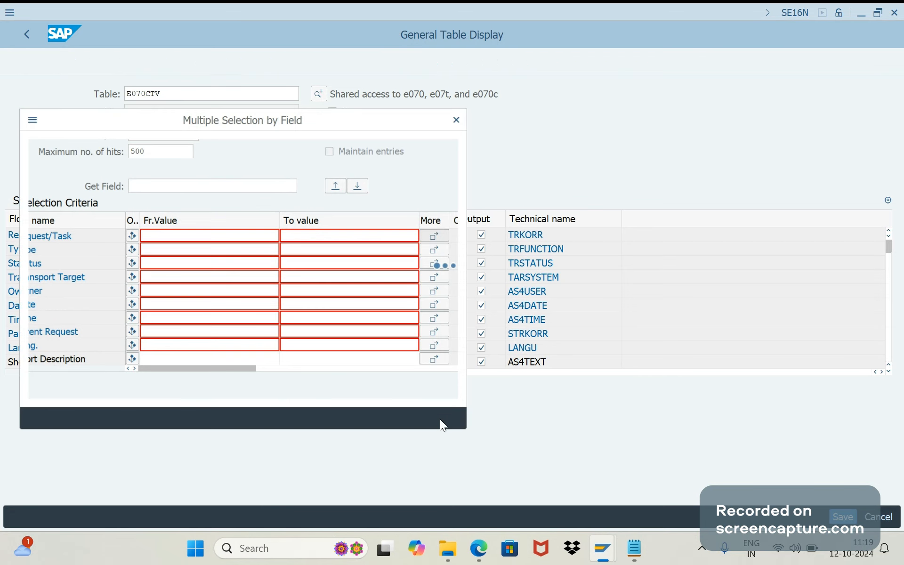
click(443, 424)
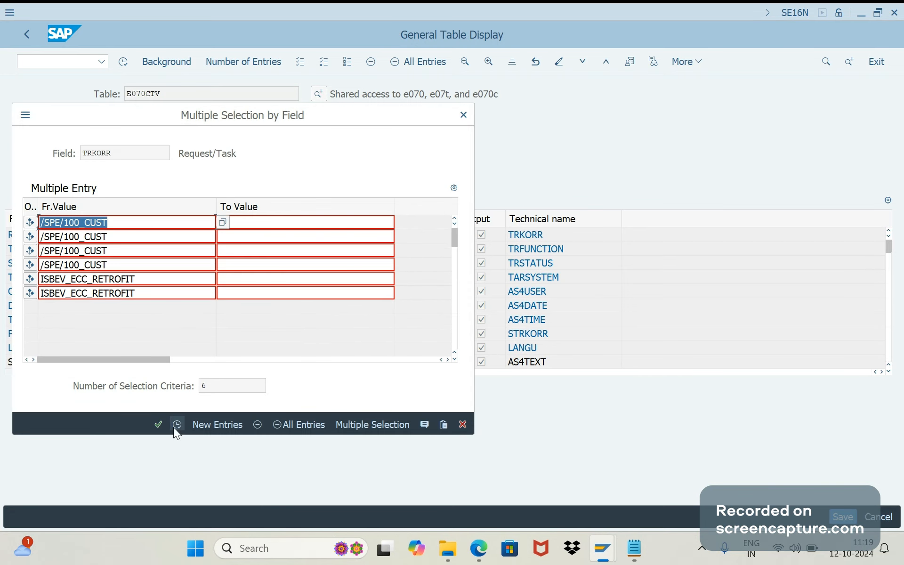
click(175, 425)
key(F8)
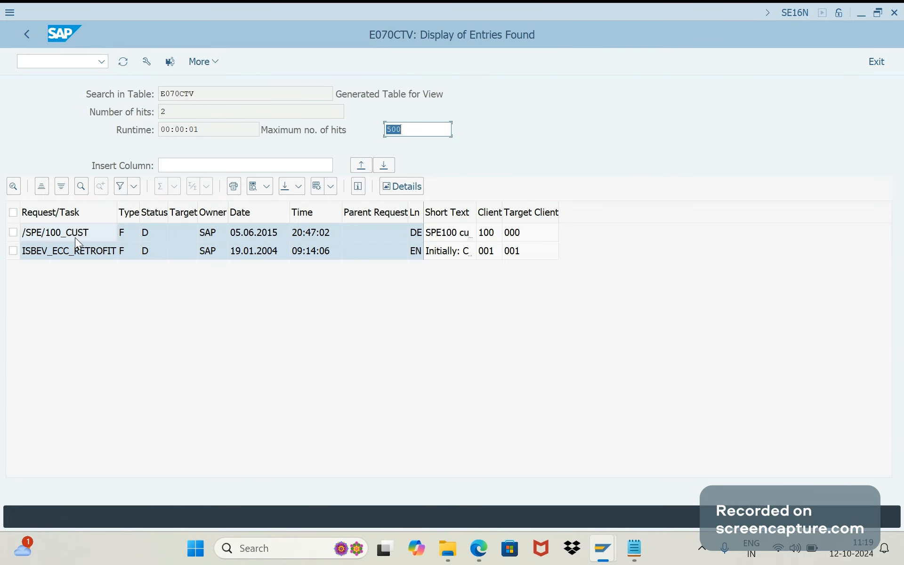
Look up the meanings of the request type codes in the Type value list and close it
click(75, 237)
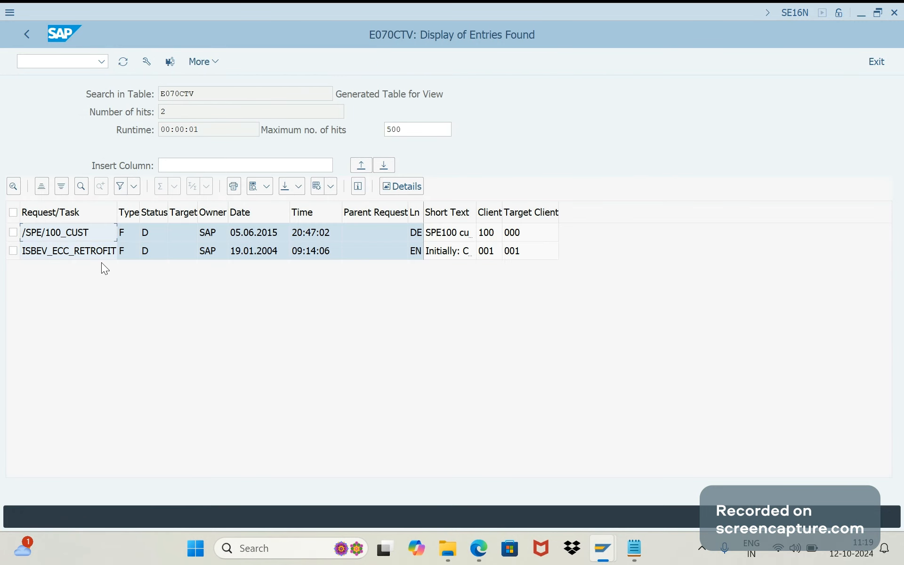
click(128, 252)
key(F4)
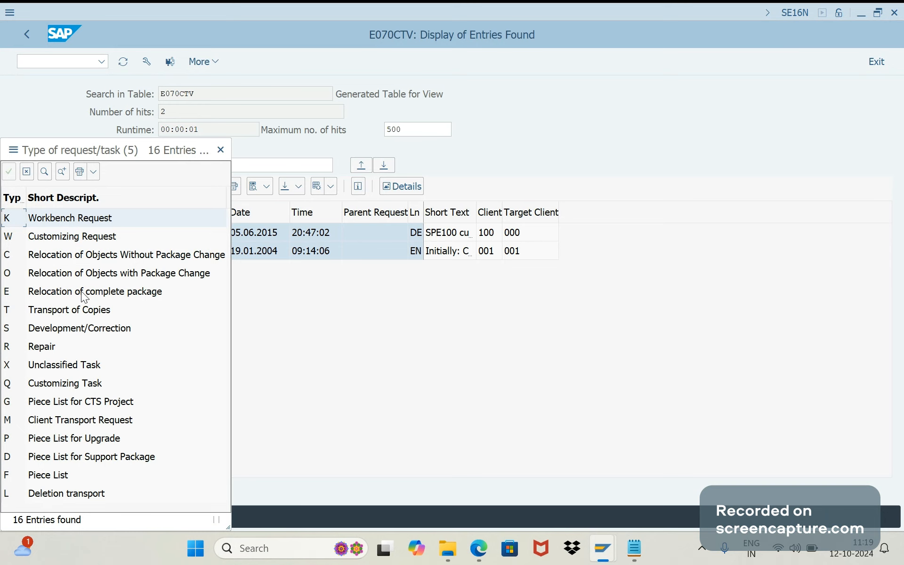
click(219, 150)
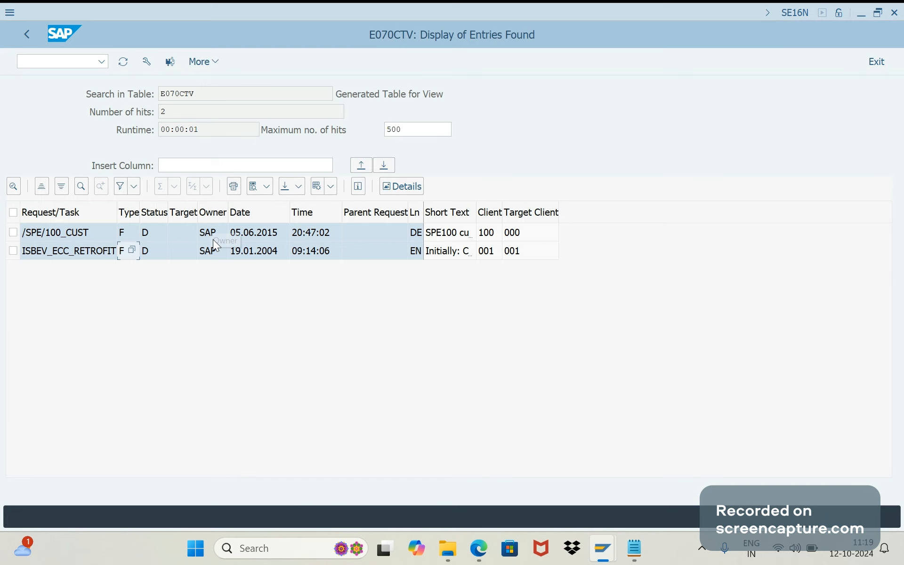
Look up the request status codes, including Modifiable and Released, in the Status value list and close it
click(154, 235)
key(F4)
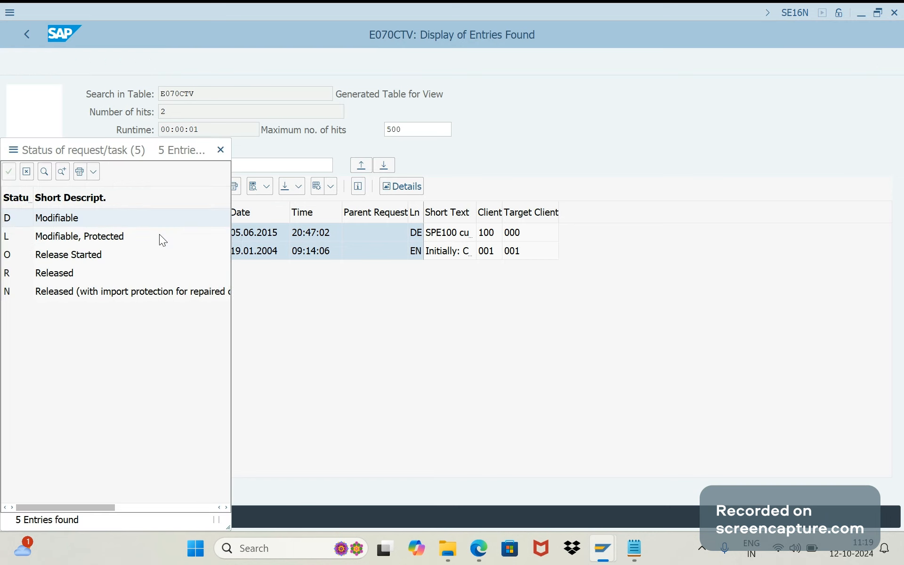
click(54, 223)
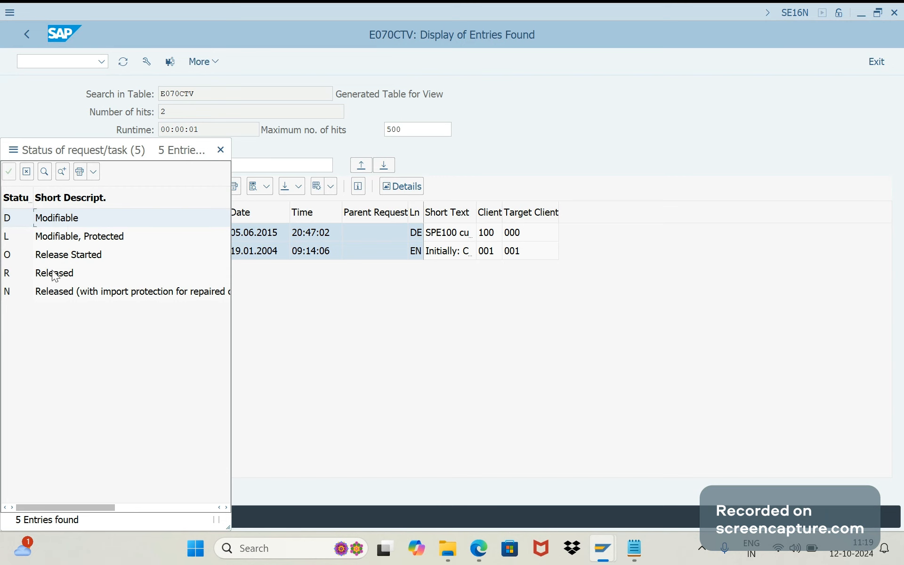
click(54, 274)
click(216, 155)
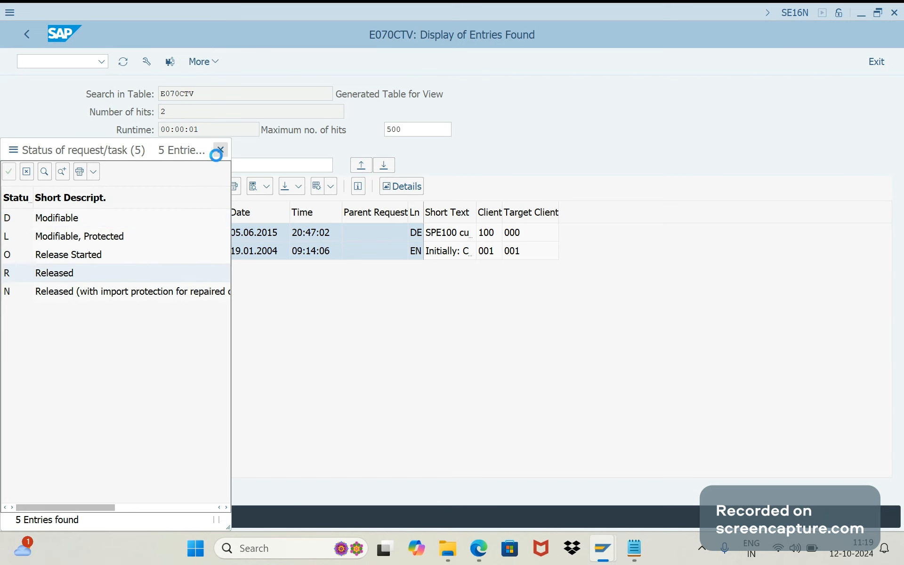
Check the date and time of the /SPE/100_CUST request and widen the short text column to show the full descriptions
click(246, 239)
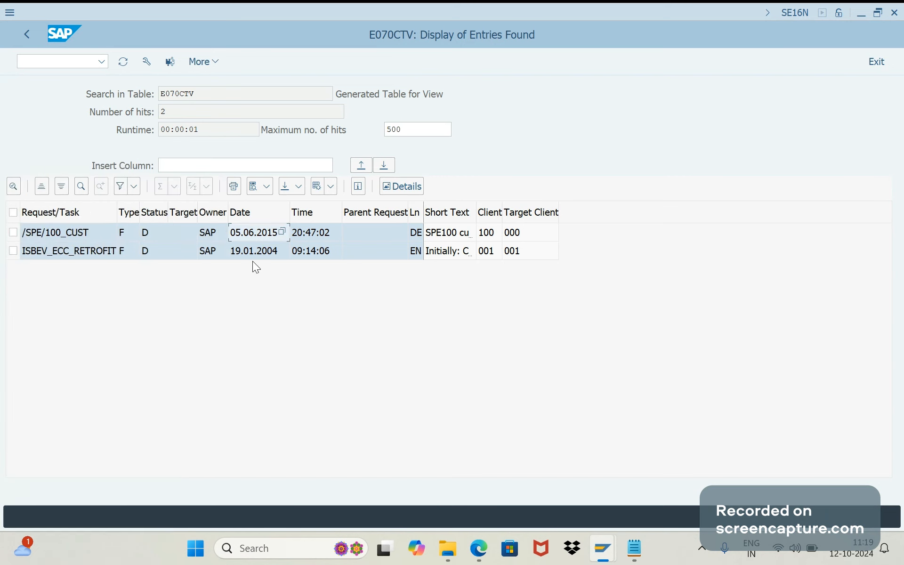
click(312, 232)
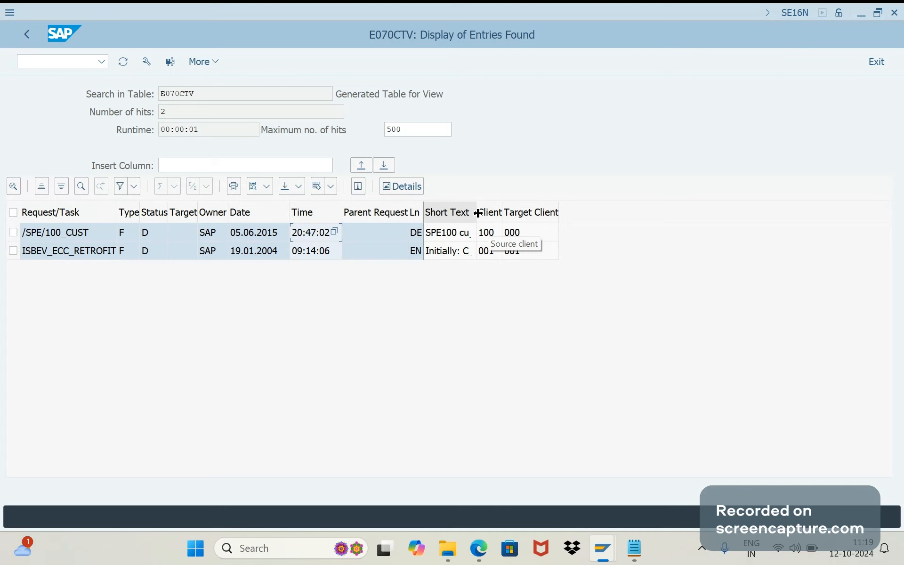
drag(477, 213, 615, 216)
click(462, 234)
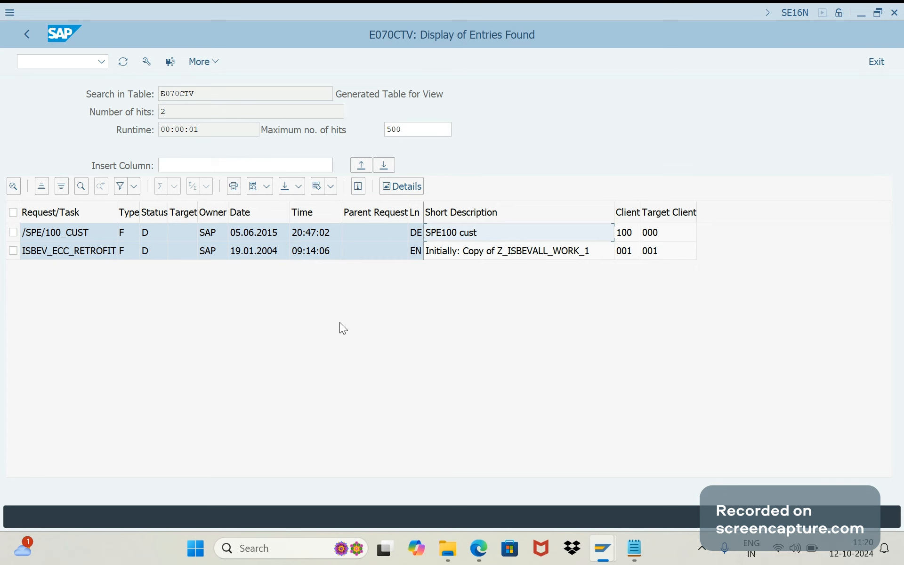
mouse_move(479, 546)
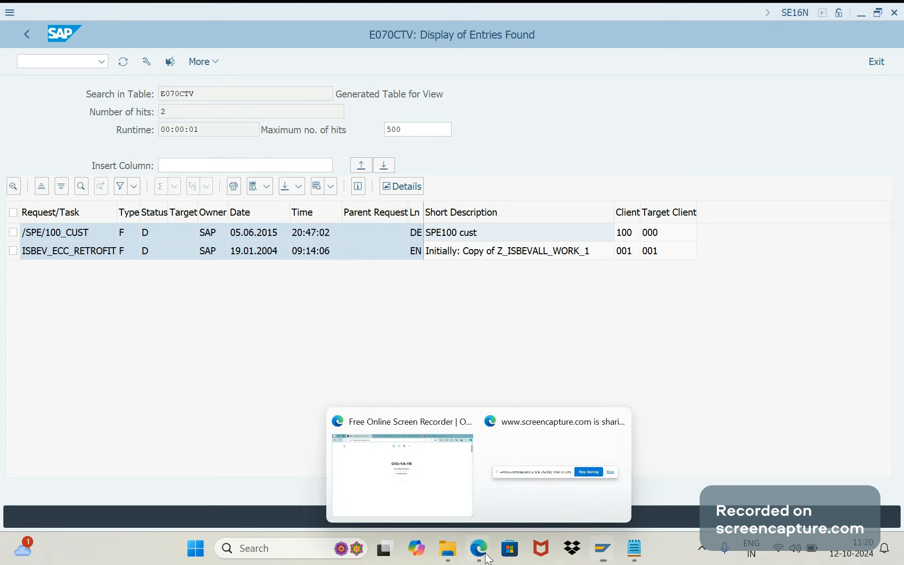
click(433, 491)
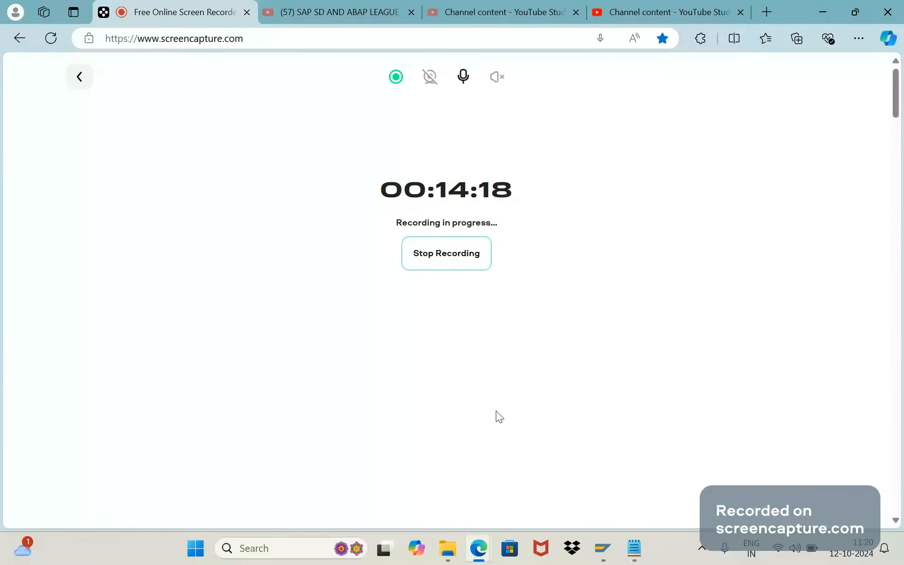